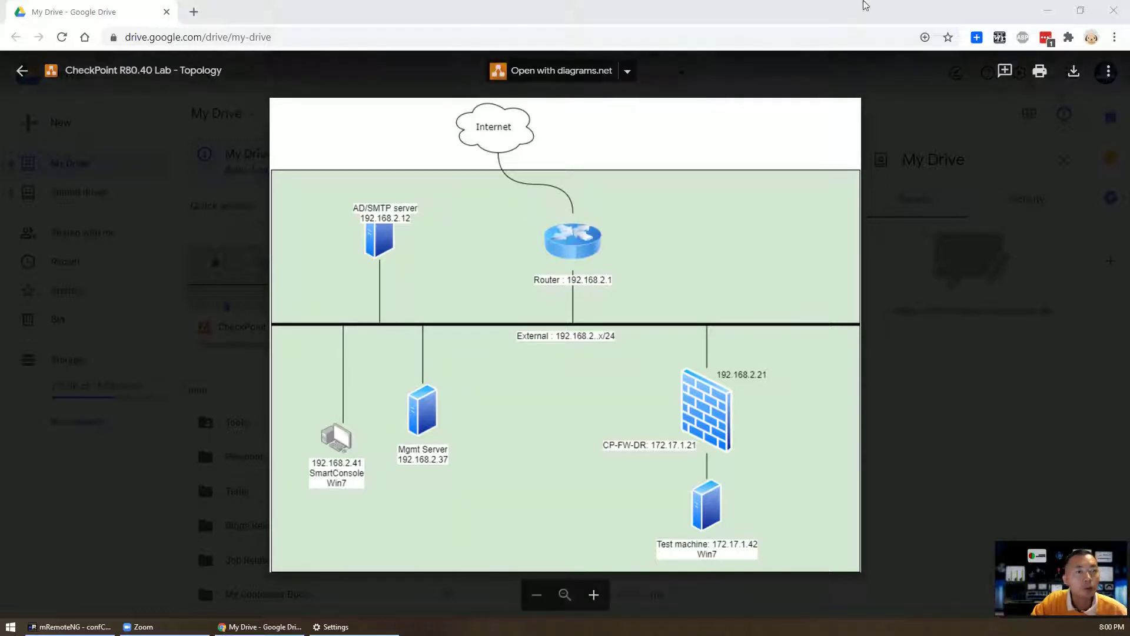
# - Switch to the SmartConsole session in mRemoteNG and open the Threat Prevention blade settings of gateway CP-DR
pyautogui.hotkey('alt', 'Tab')
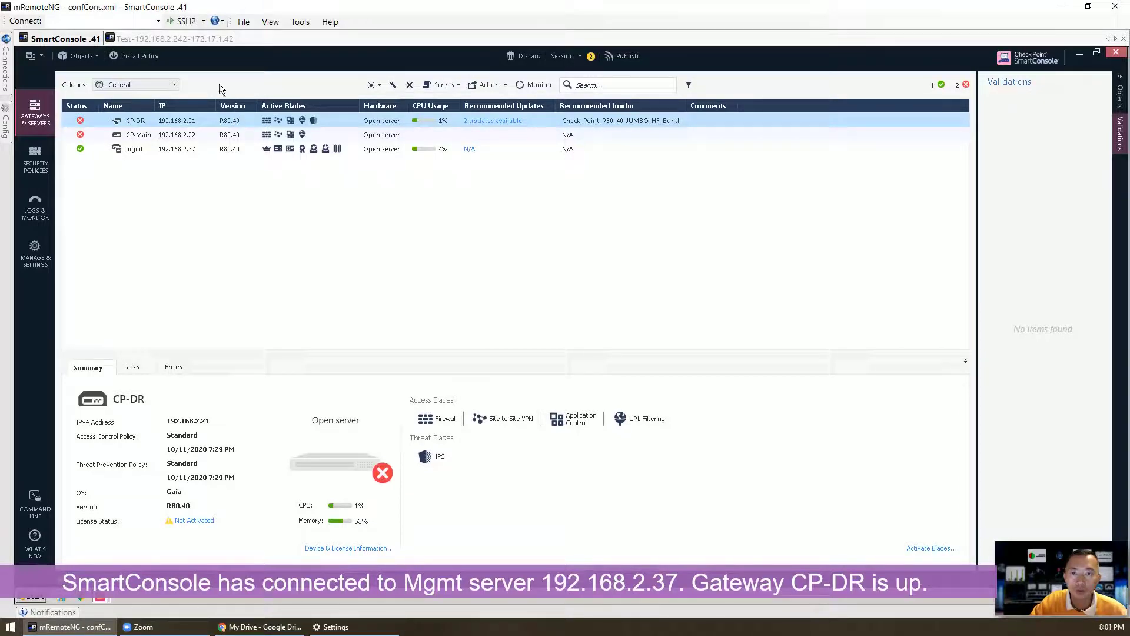
pyautogui.doubleClick(199, 116)
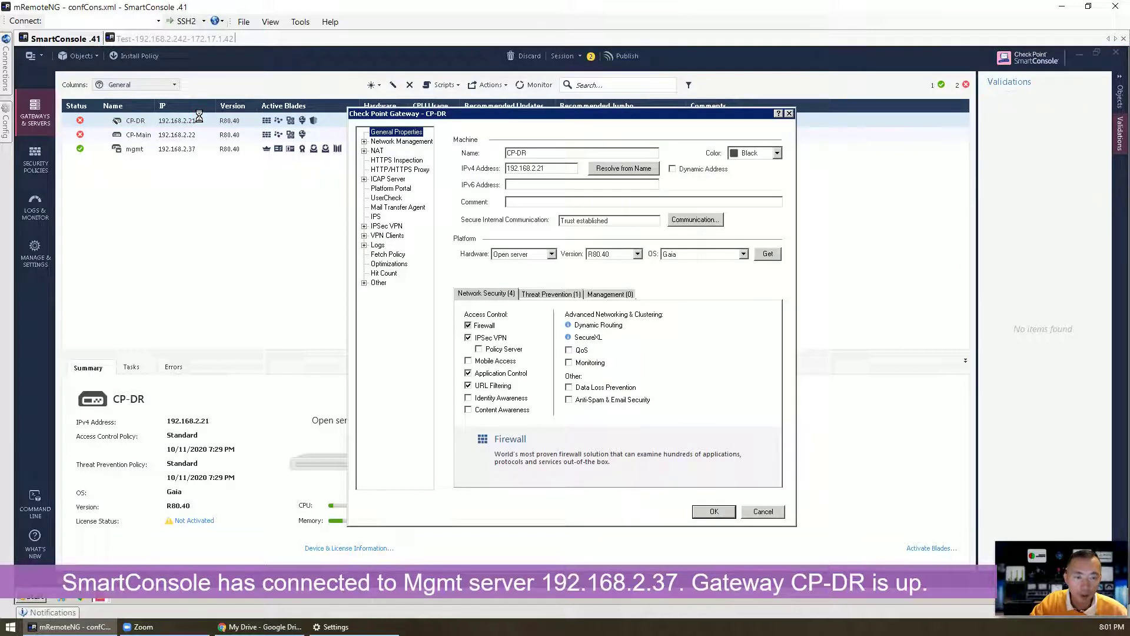
pyautogui.click(559, 293)
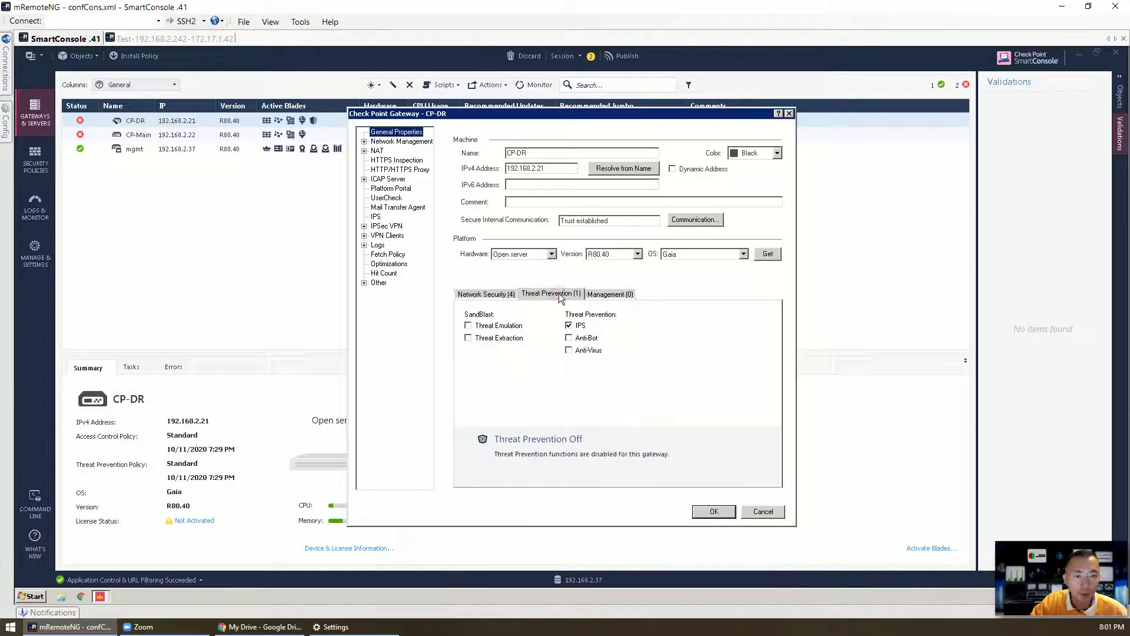
pyautogui.moveTo(586, 327)
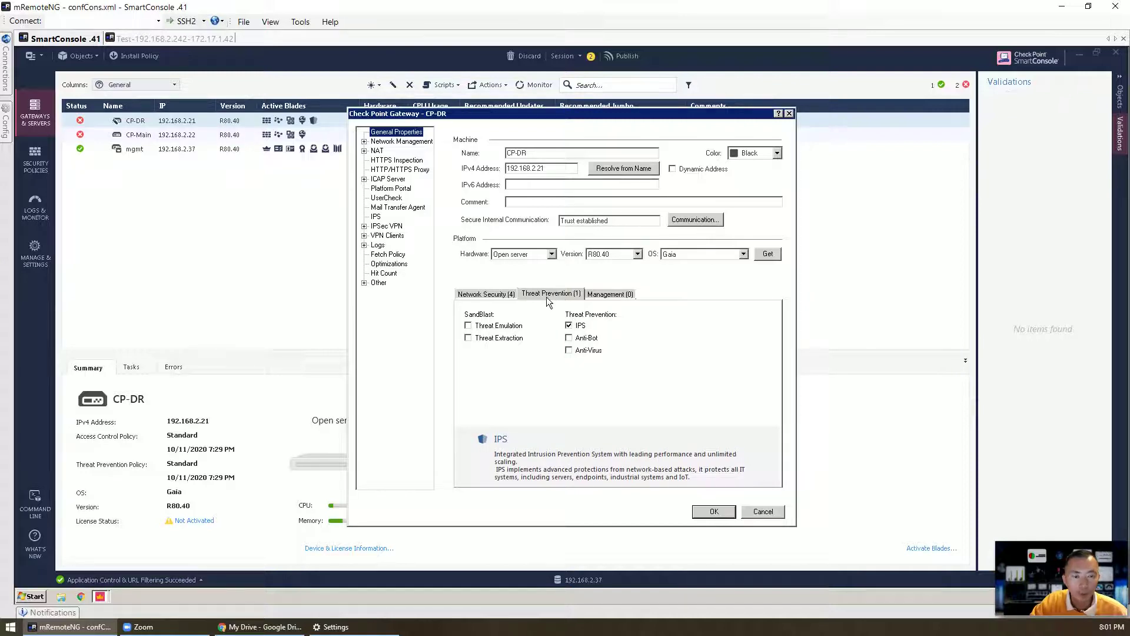
# - Enable the Anti-Bot and Anti-Virus blades on CP-DR, activated according to the Threat Prevention Policy, and save the gateway
pyautogui.click(585, 344)
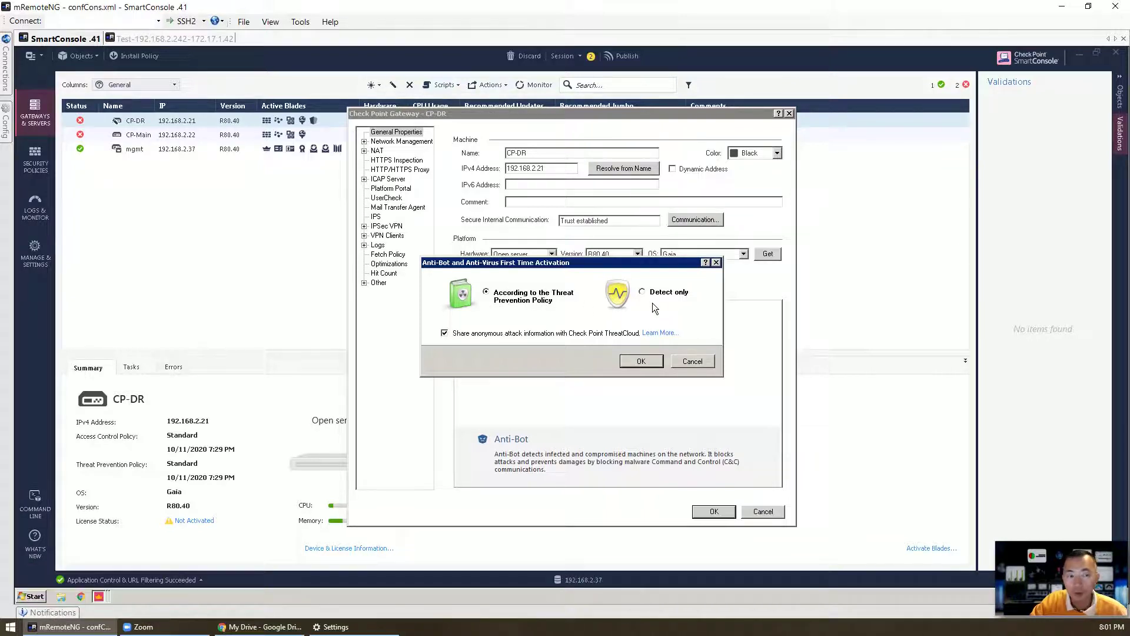
pyautogui.click(641, 360)
pyautogui.moveTo(591, 351)
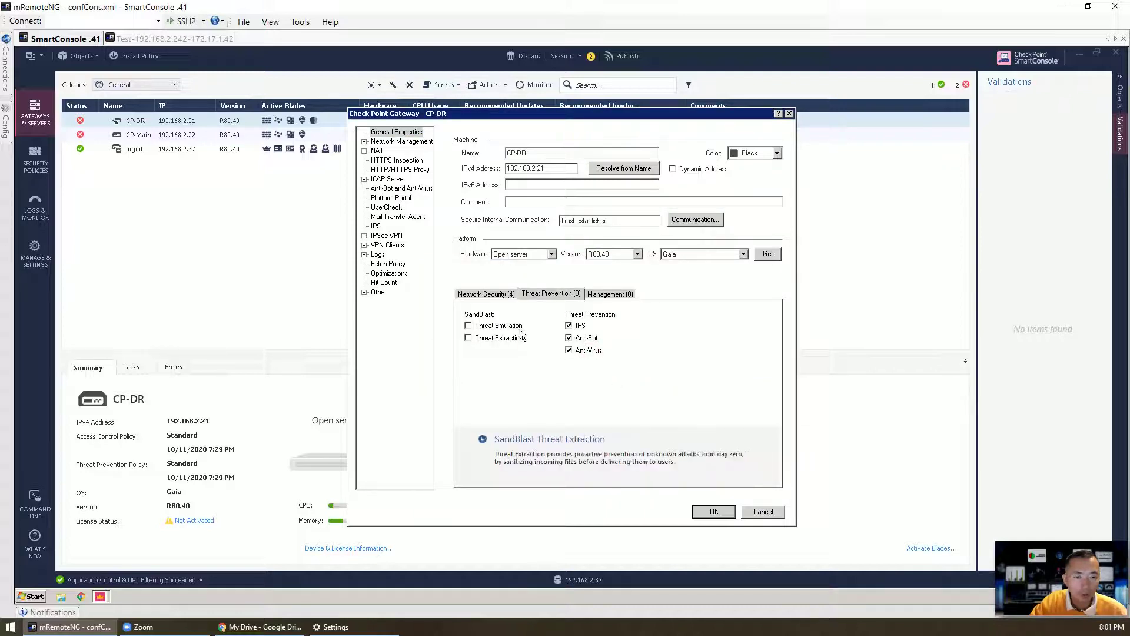
pyautogui.moveTo(516, 343)
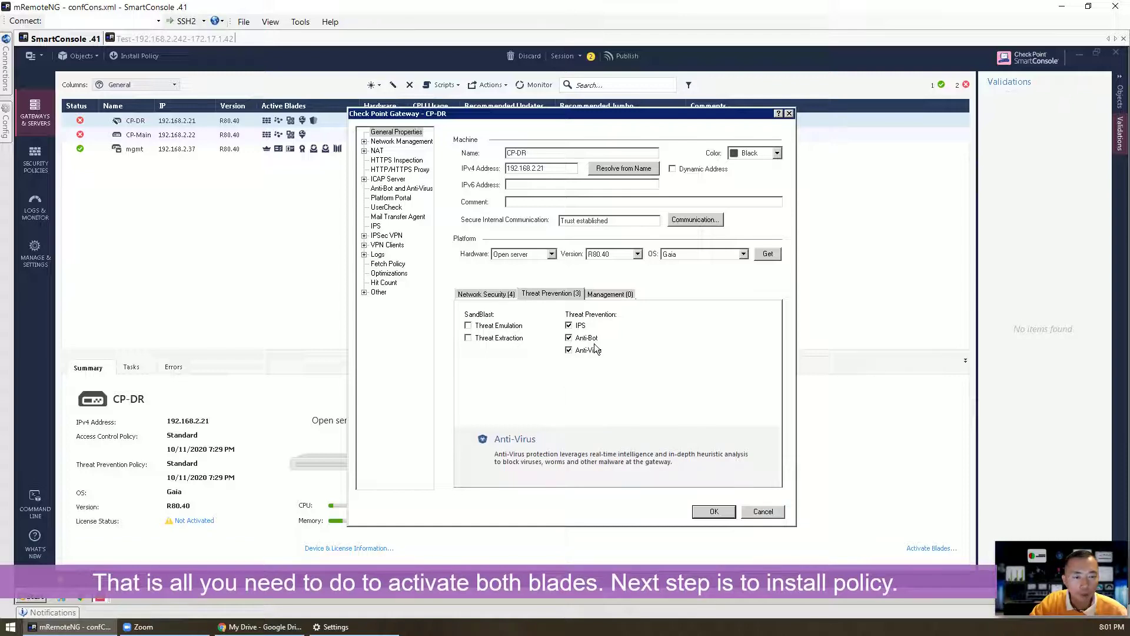
pyautogui.click(712, 511)
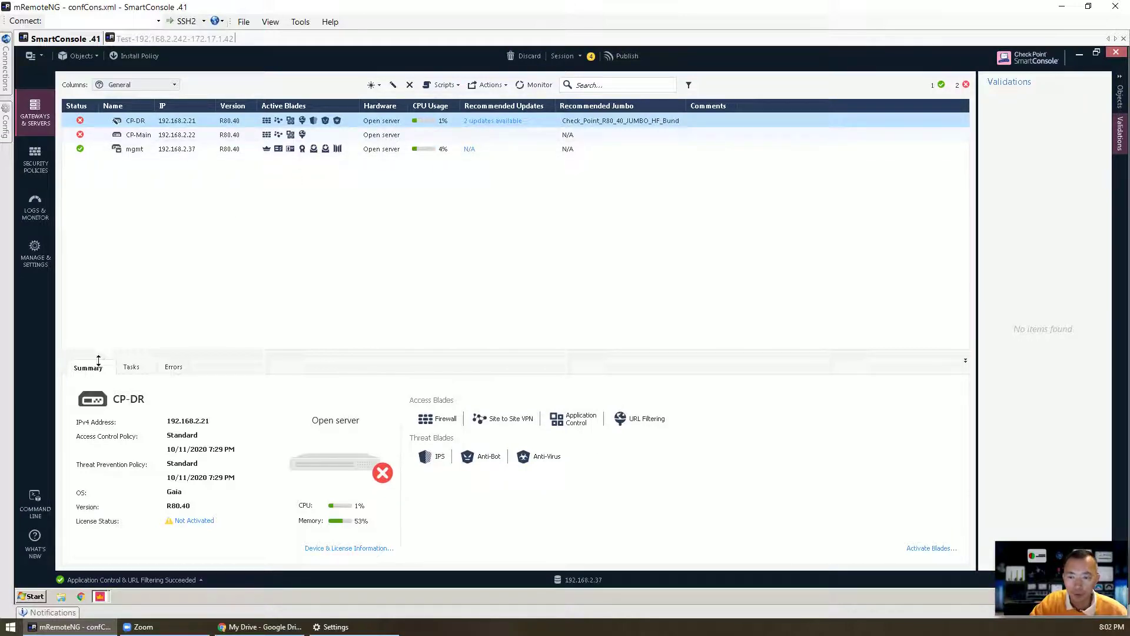
# - Publish the pending changes and install the Standard policy on CP-DR, with Access Control and Threat Prevention included
pyautogui.click(139, 55)
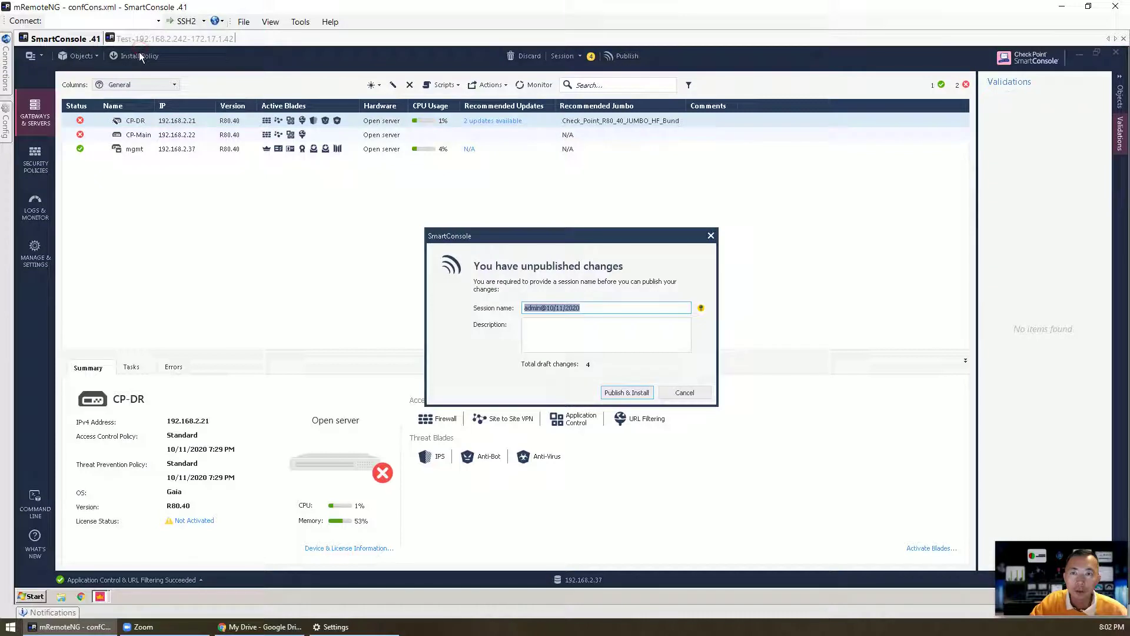
pyautogui.click(627, 392)
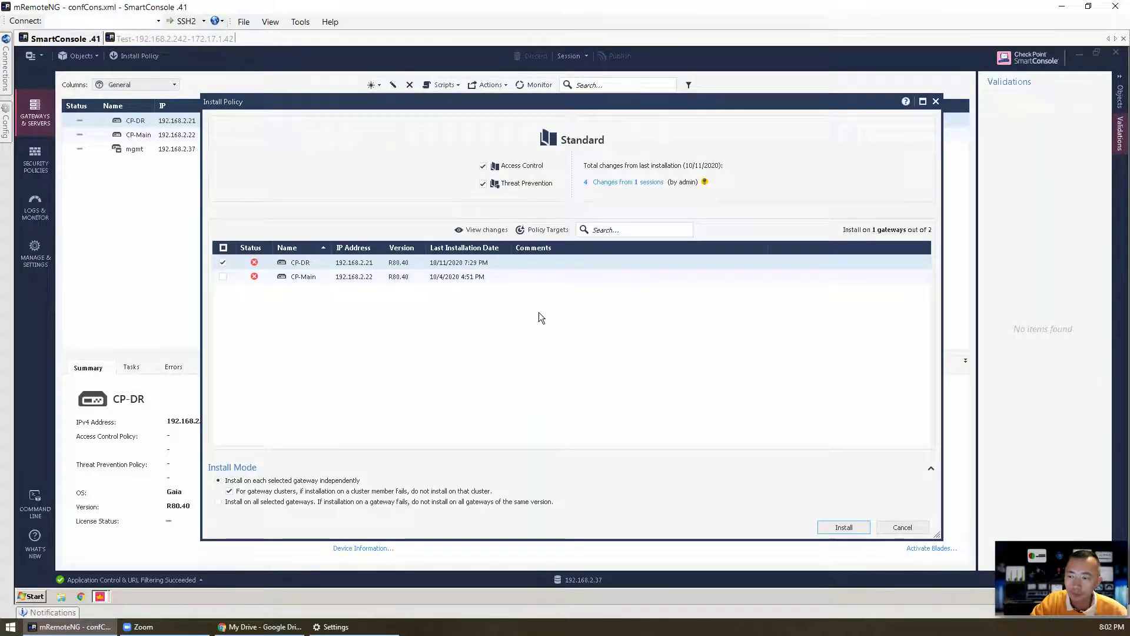
pyautogui.click(844, 526)
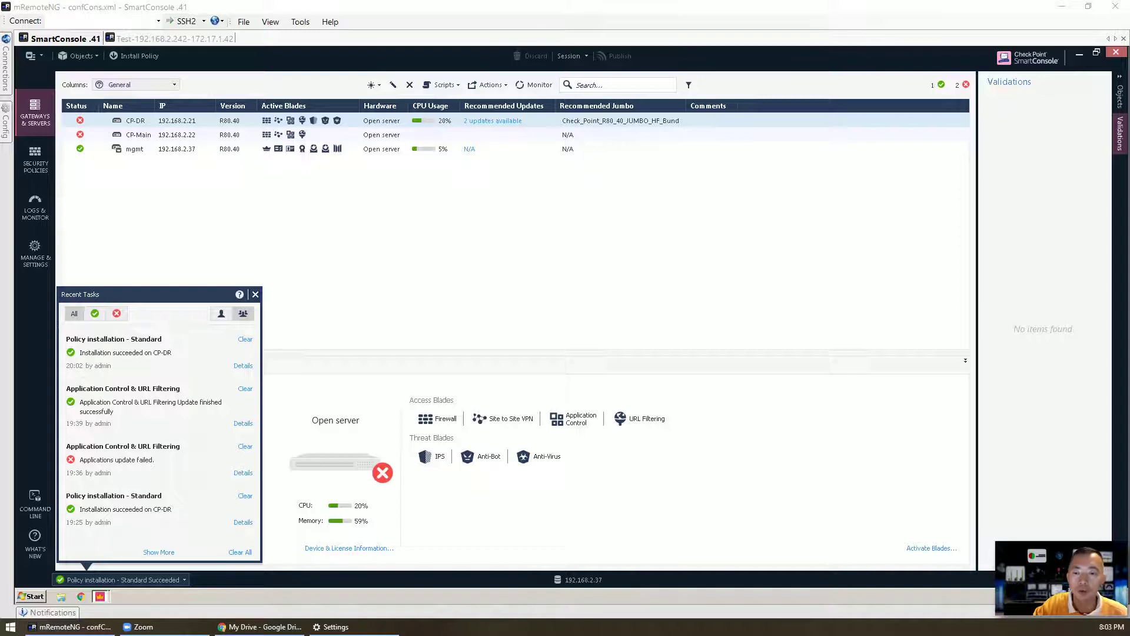
pyautogui.click(287, 295)
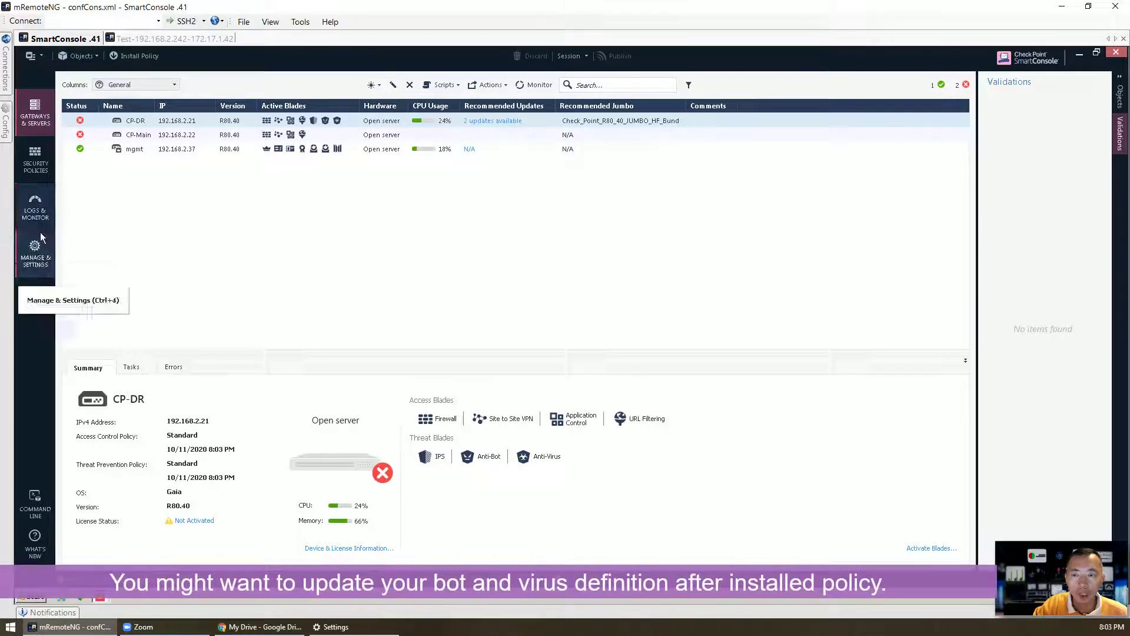
# - Check the update status of the IPS, Anti-Bot and Anti-Virus definitions in the Threat Prevention tools
pyautogui.click(33, 168)
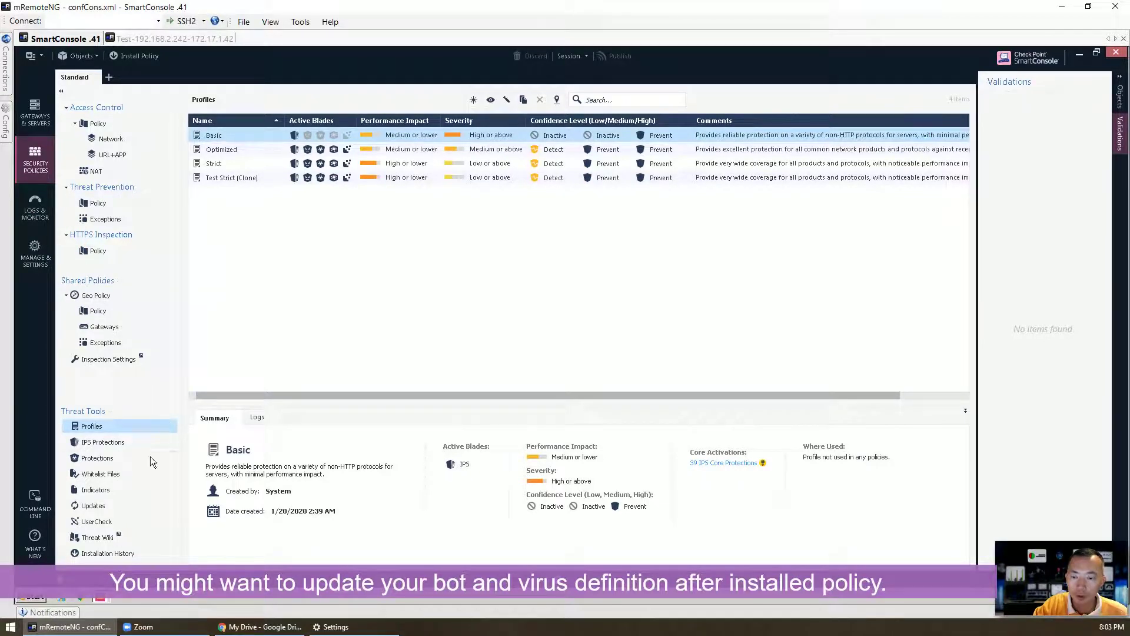
pyautogui.click(93, 506)
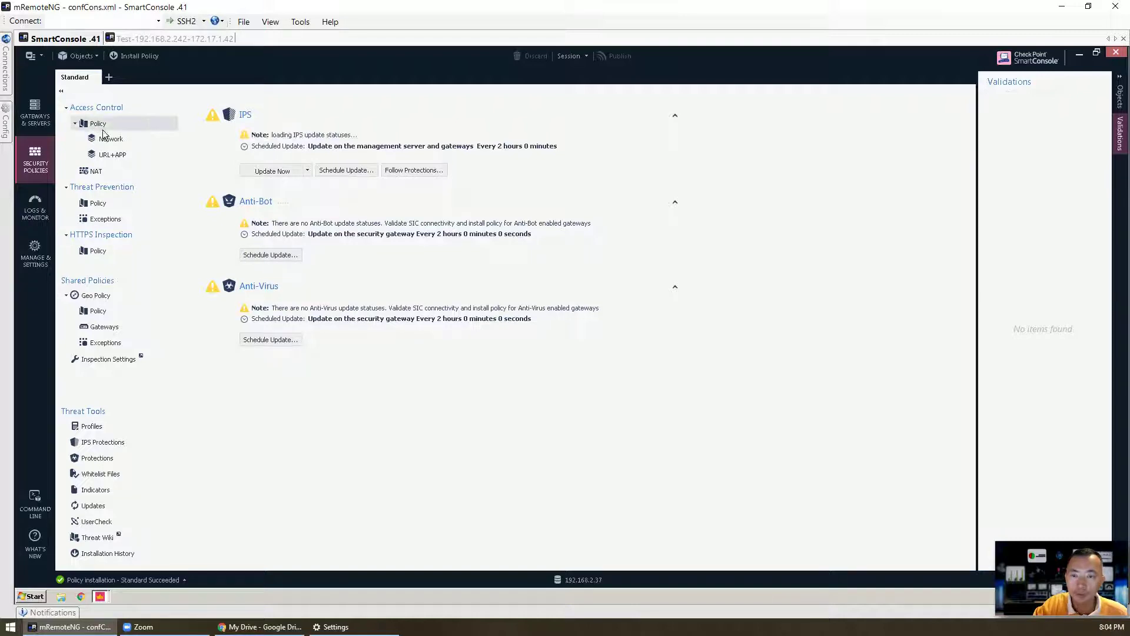
# - Run a management update for Application Control & URL Filtering from the Access Control updates
pyautogui.click(38, 259)
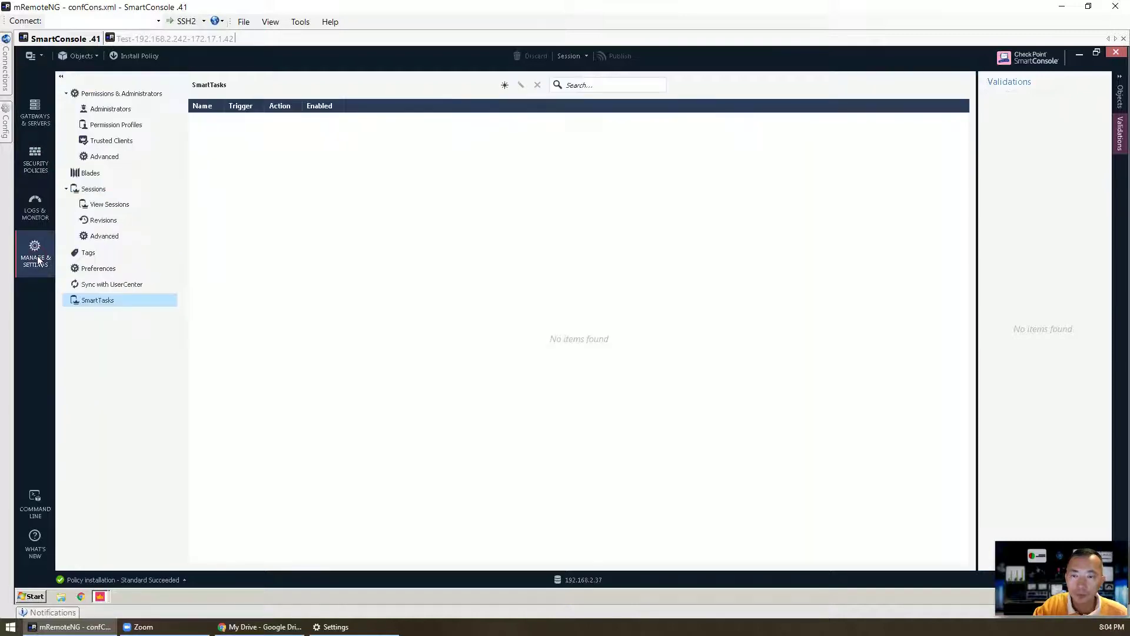
pyautogui.click(36, 171)
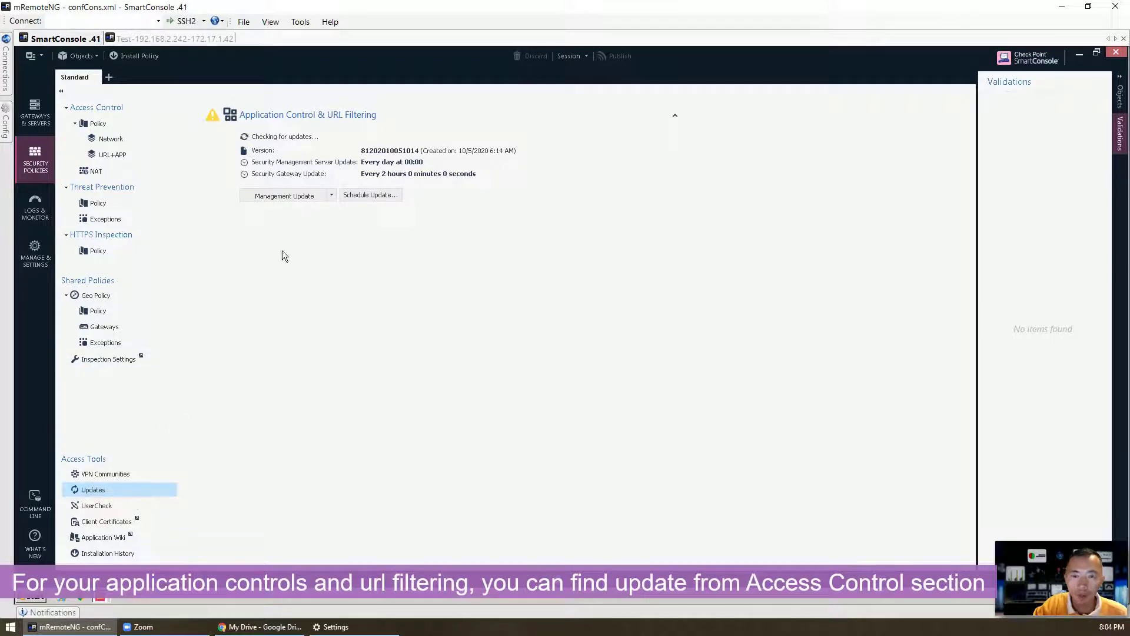
pyautogui.click(291, 196)
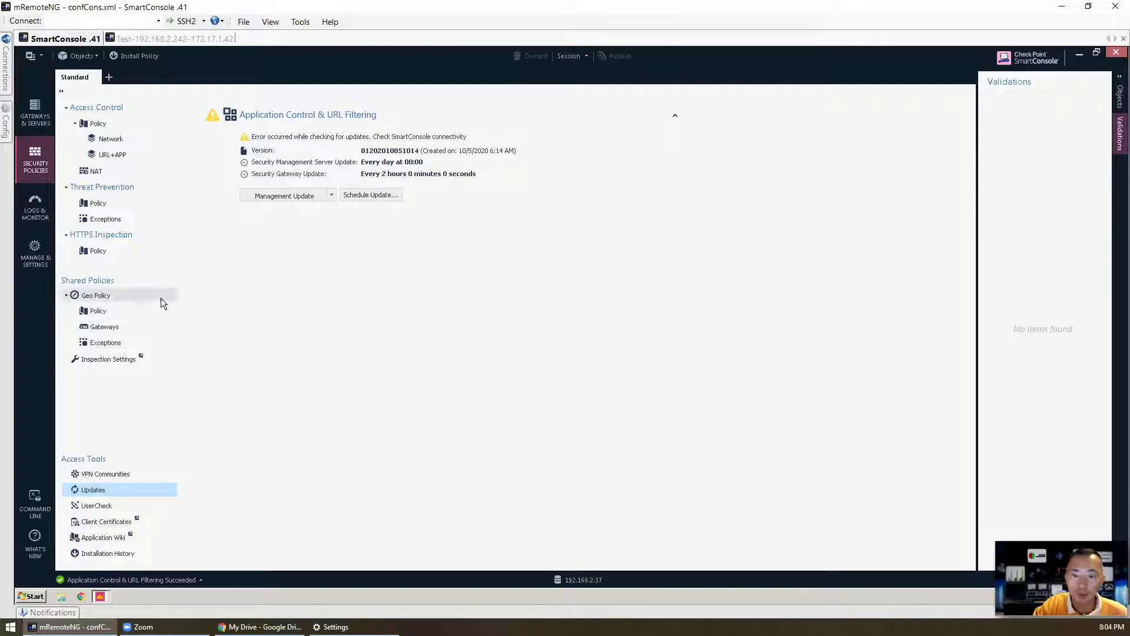
# - Check the last update dates of the Anti-Bot and Anti-Virus signatures in the Threat Prevention protections list
pyautogui.click(118, 199)
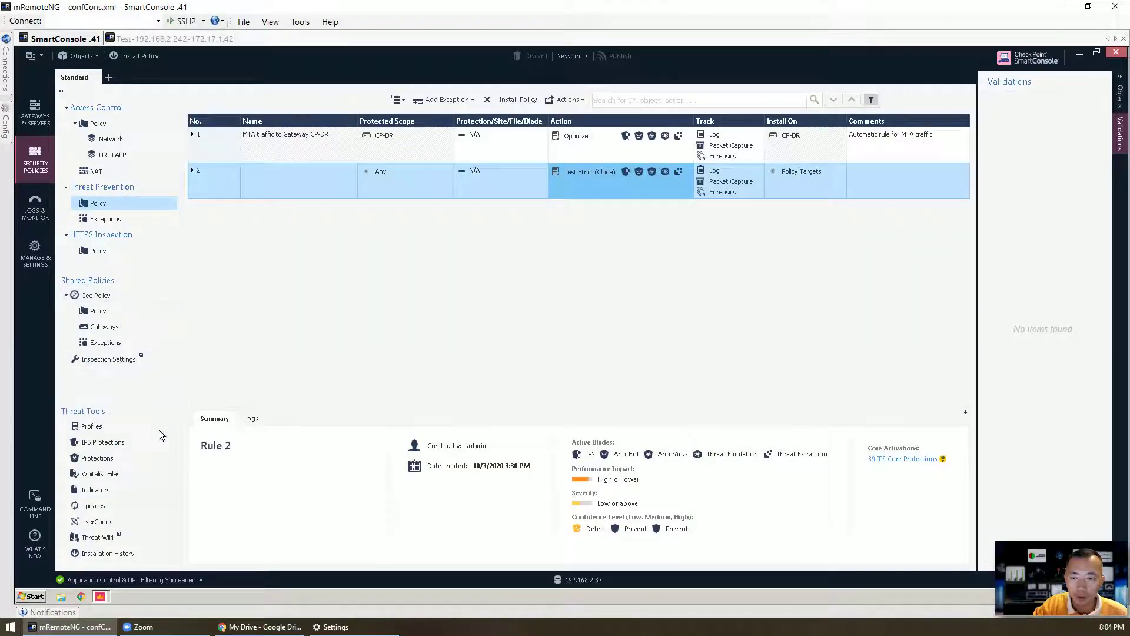
pyautogui.click(156, 460)
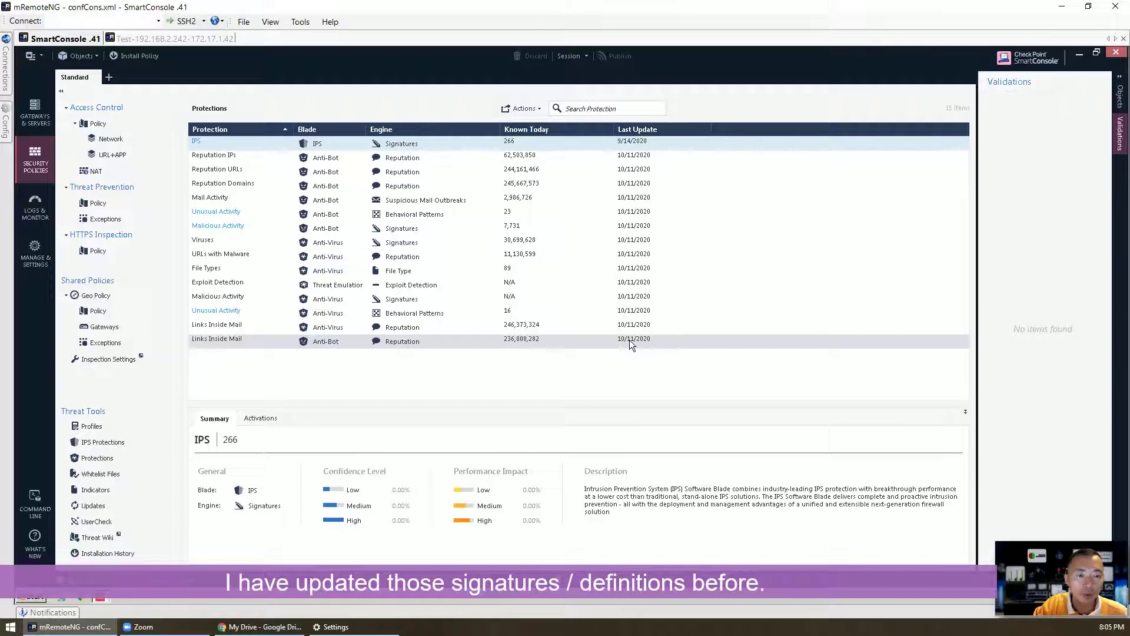
# - Review the Test Strict (Clone) profile's summary and the Threat Prevention policy rule 2 that uses it
pyautogui.click(139, 428)
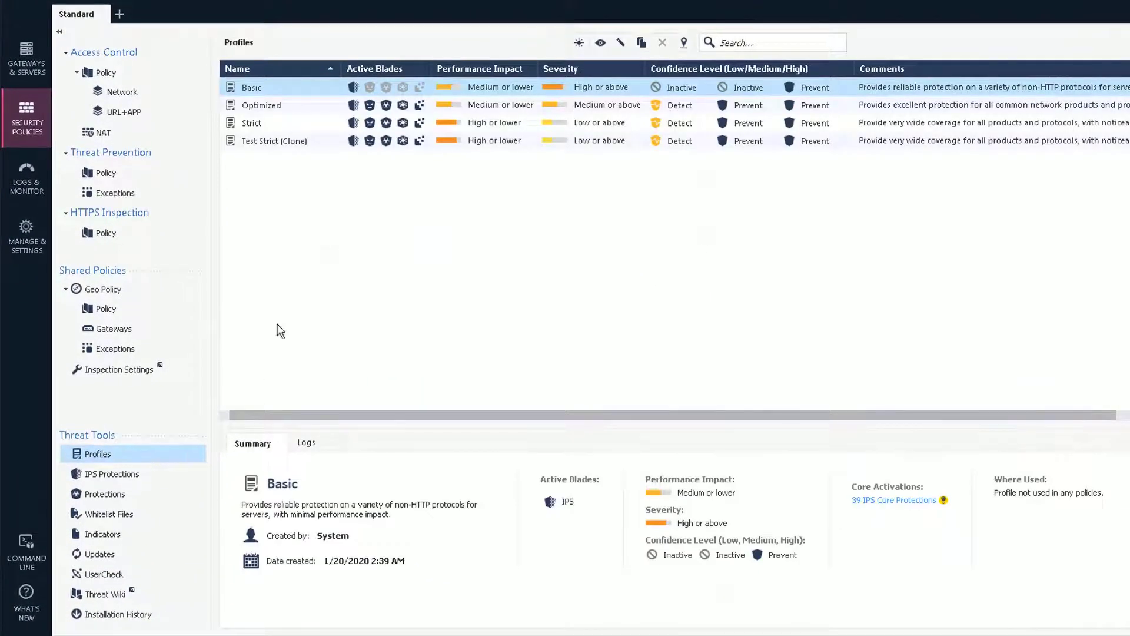
pyautogui.click(311, 147)
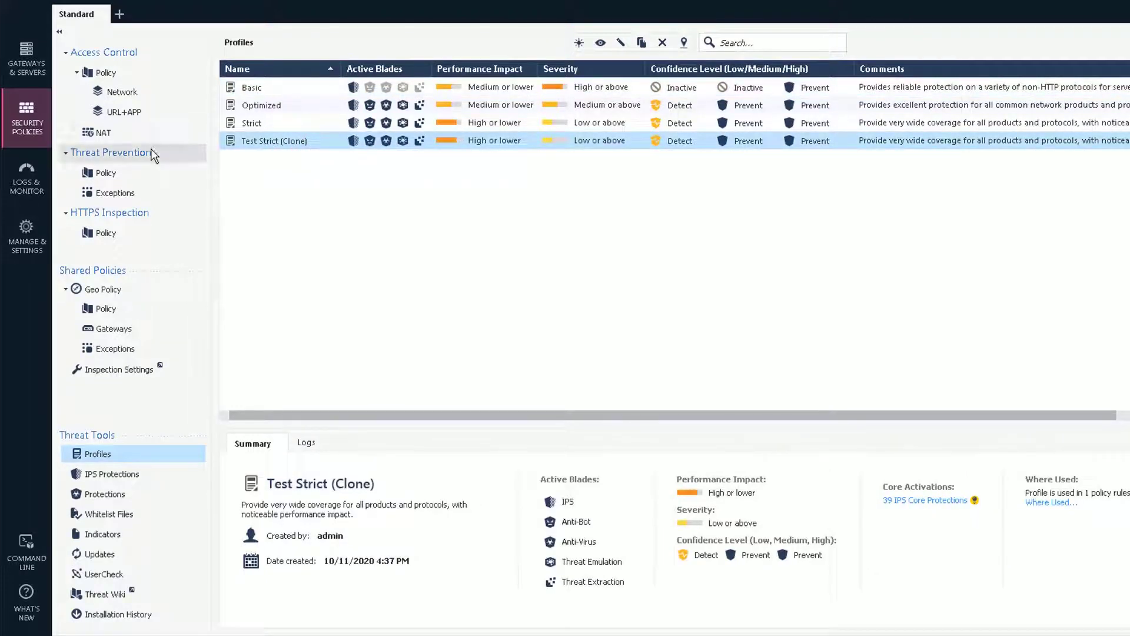
pyautogui.click(110, 171)
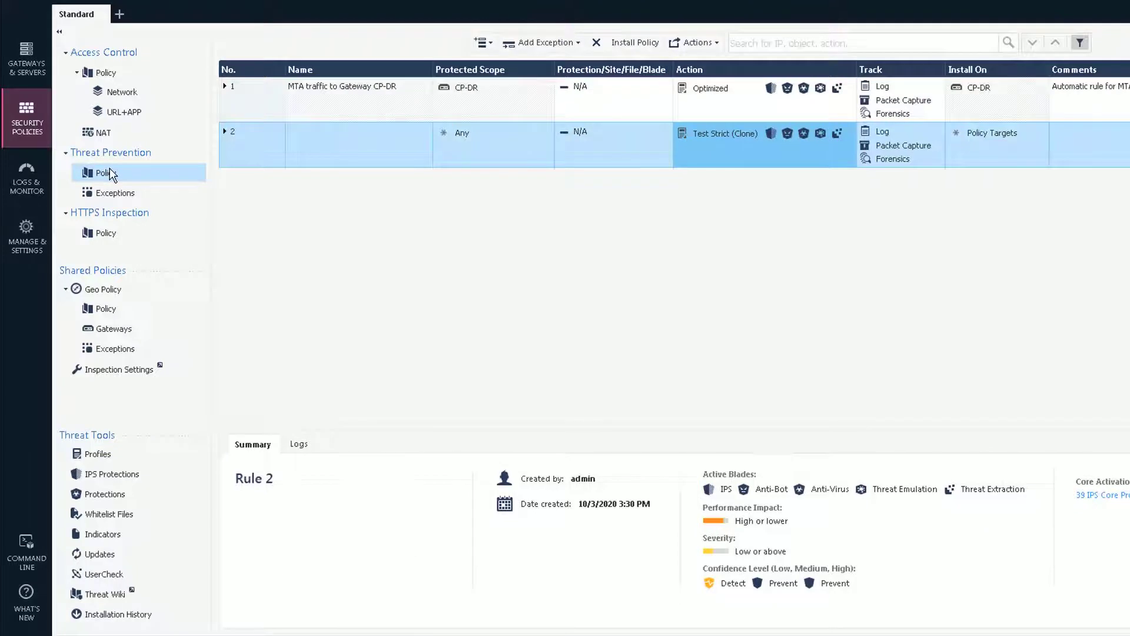
pyautogui.click(250, 145)
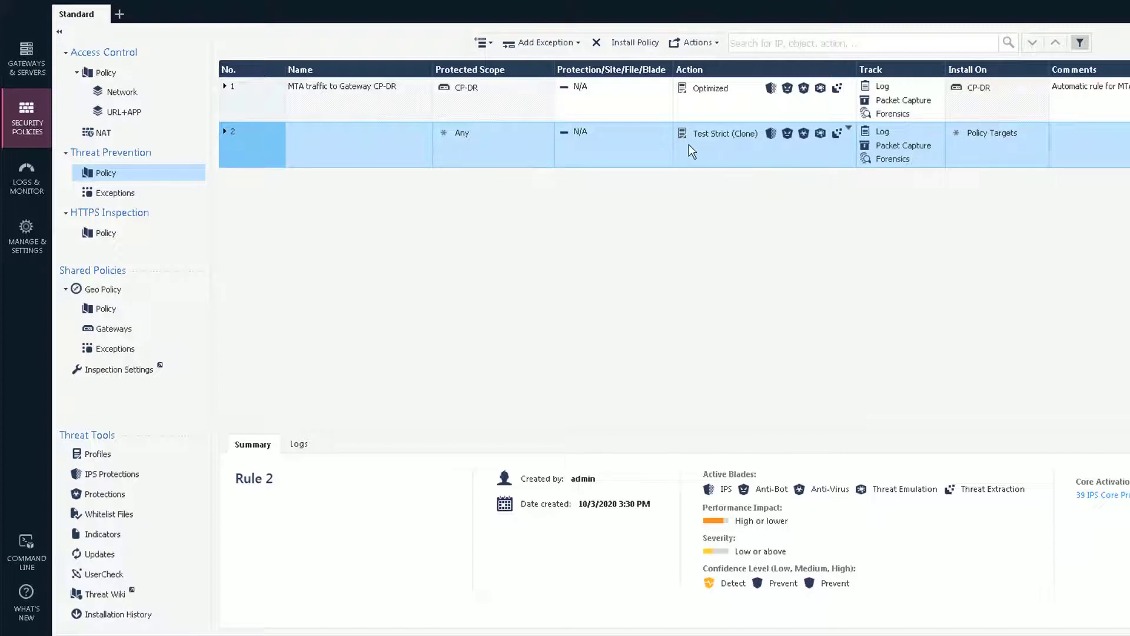
pyautogui.moveTo(730, 140)
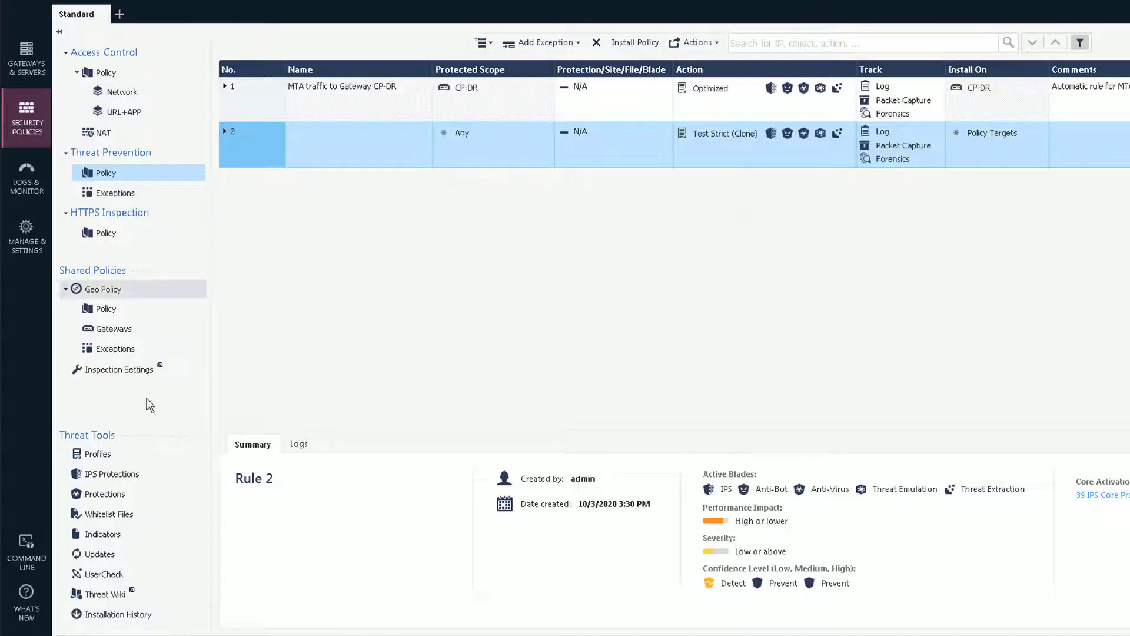
# - Open the Test Strict (Clone) profile and review its General Policy, Anti-Bot and Anti-Virus settings, then close it with OK
pyautogui.click(112, 454)
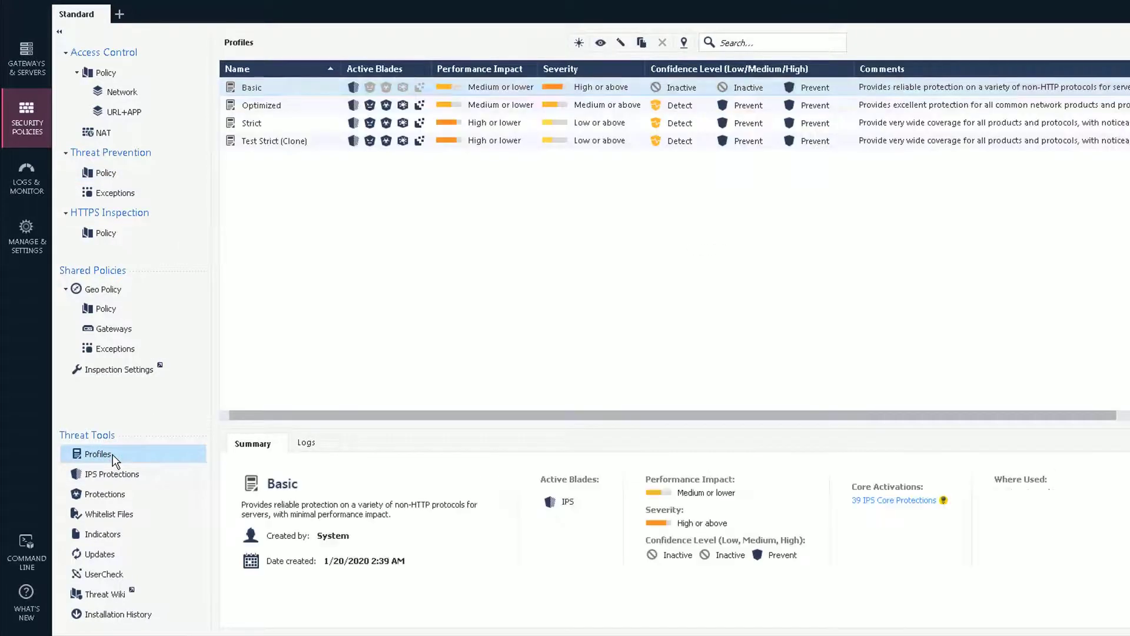
pyautogui.click(287, 142)
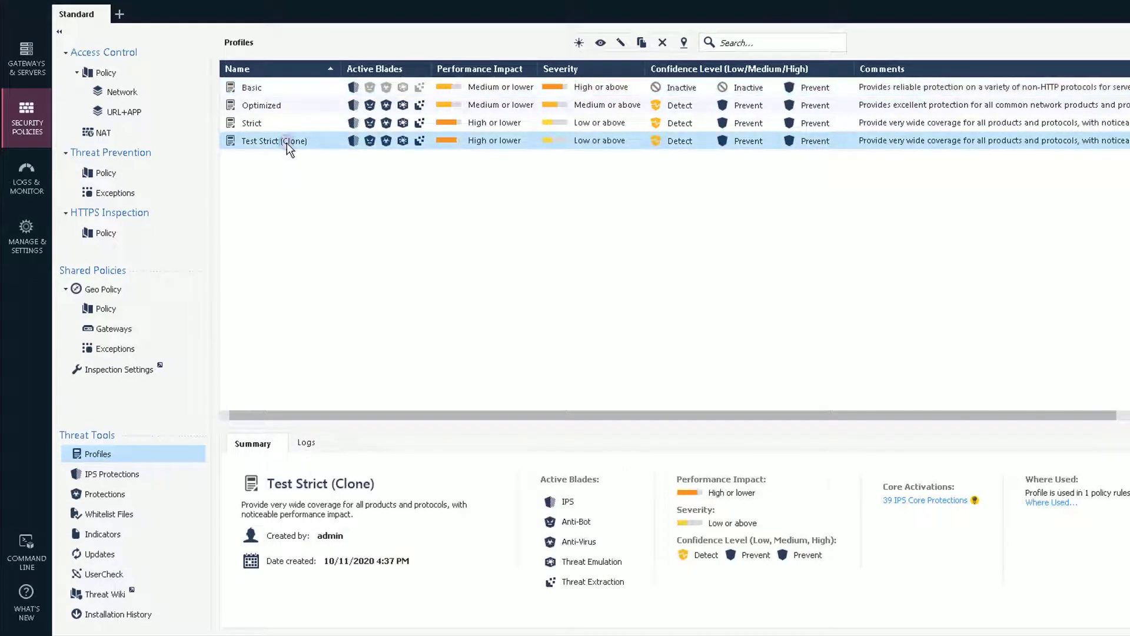
pyautogui.rightClick(287, 142)
pyautogui.click(316, 179)
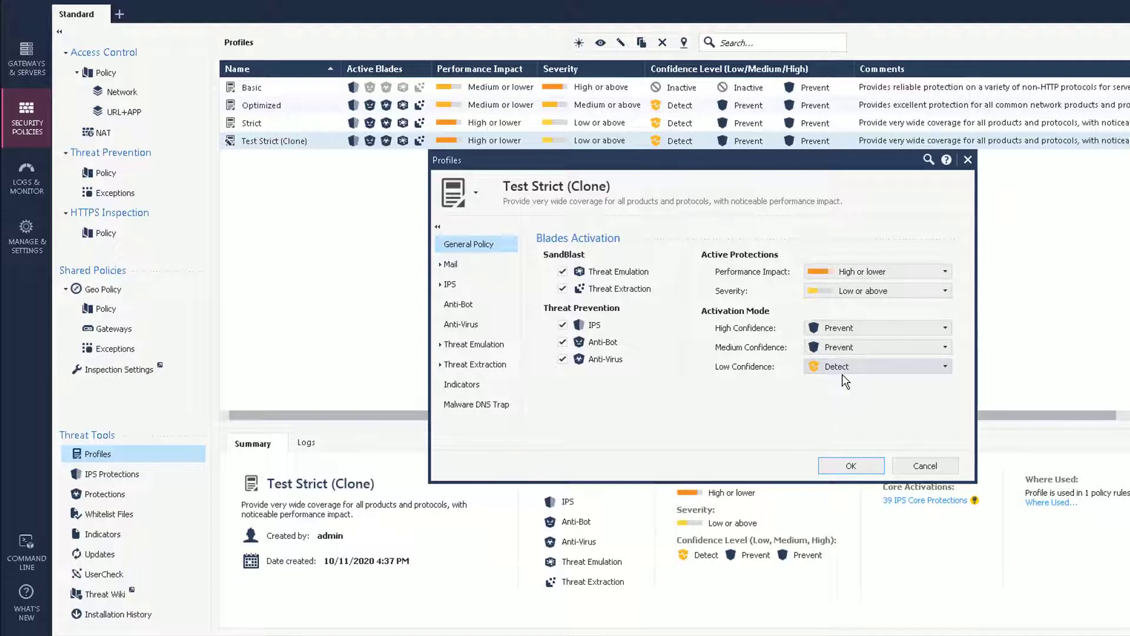
pyautogui.click(486, 303)
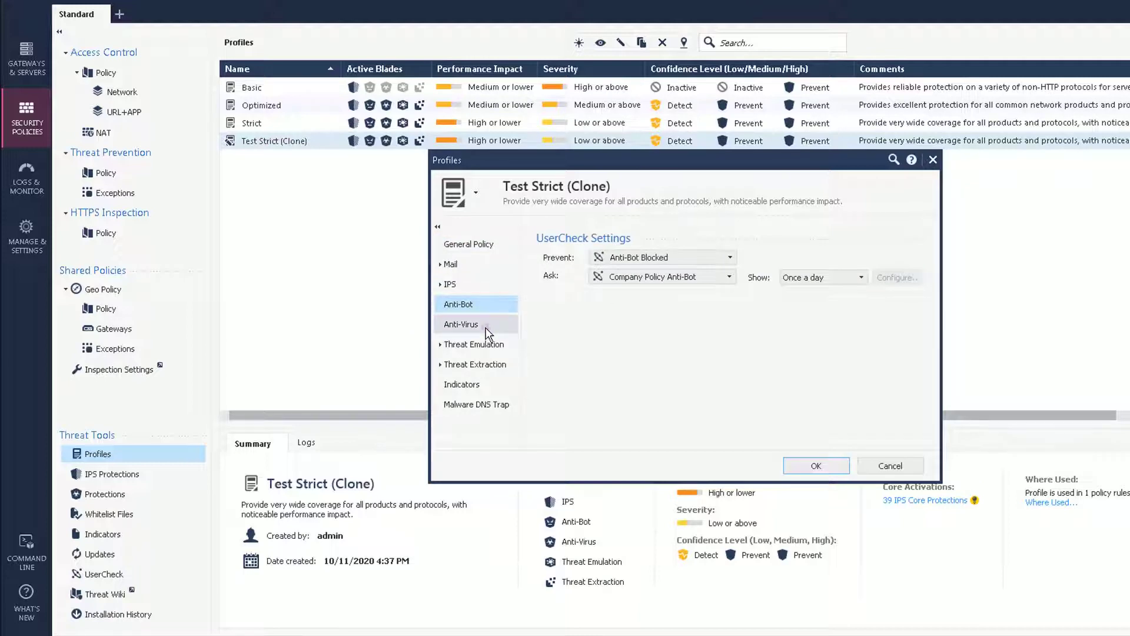
pyautogui.click(485, 327)
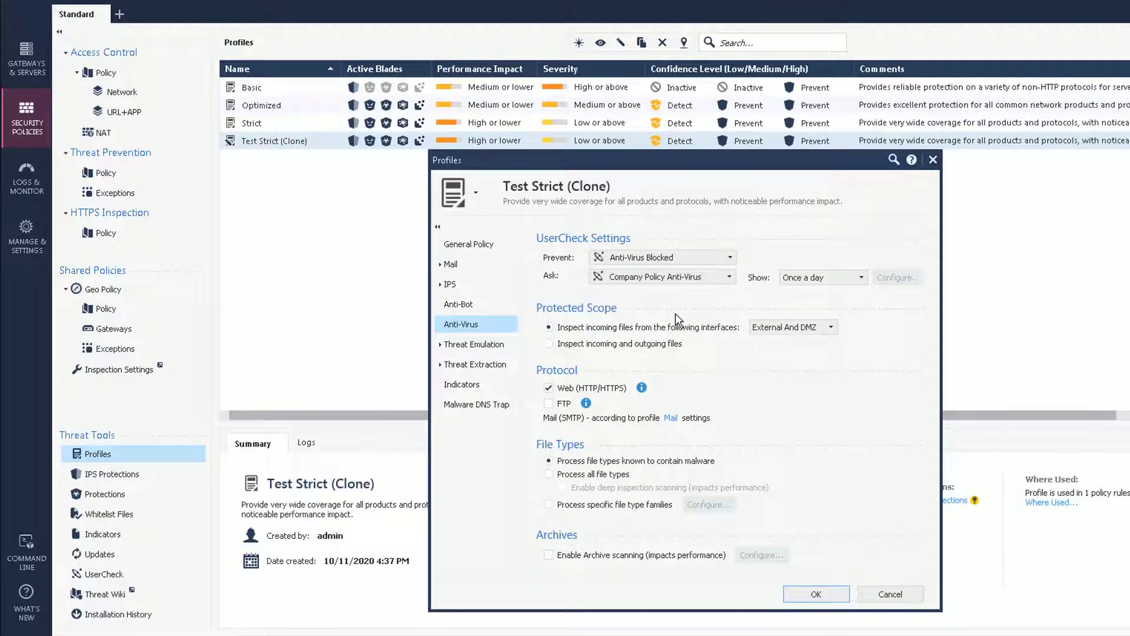
pyautogui.click(810, 594)
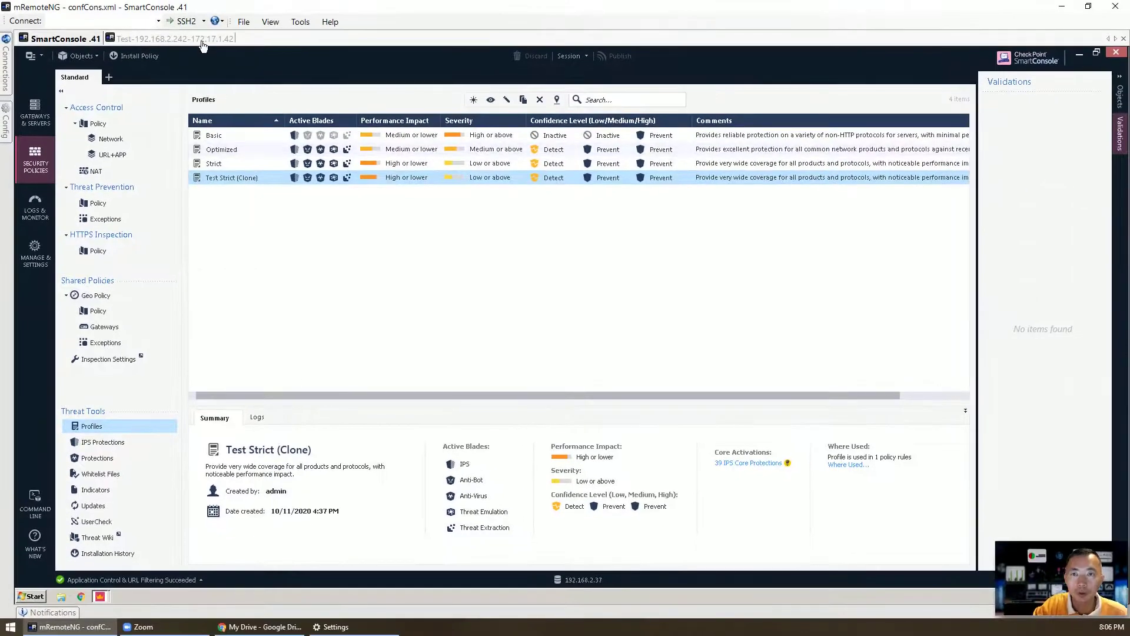
# - Switch to the test machine's remote session and open the Check Point ThreatWiki site in Firefox
pyautogui.click(202, 41)
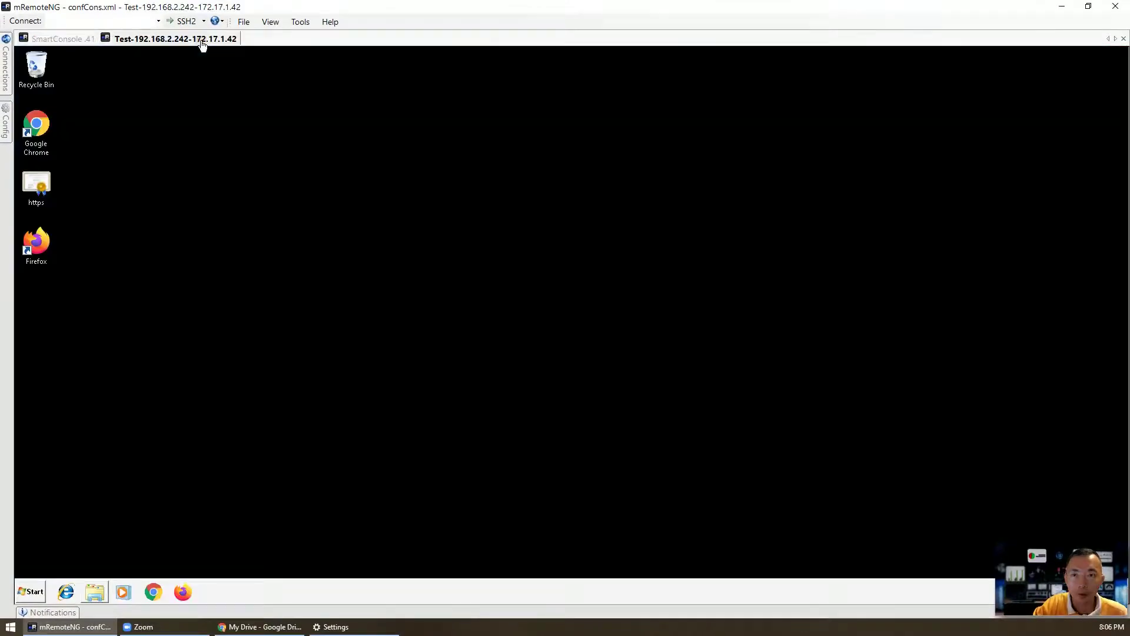
pyautogui.click(34, 253)
pyautogui.doubleClick(33, 253)
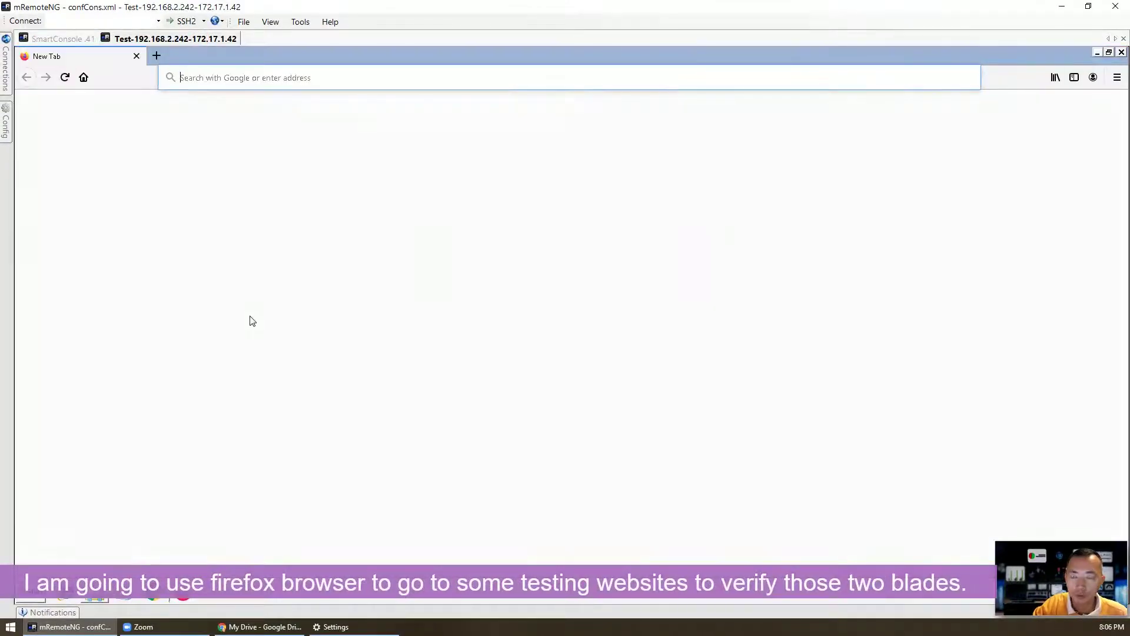
pyautogui.click(622, 336)
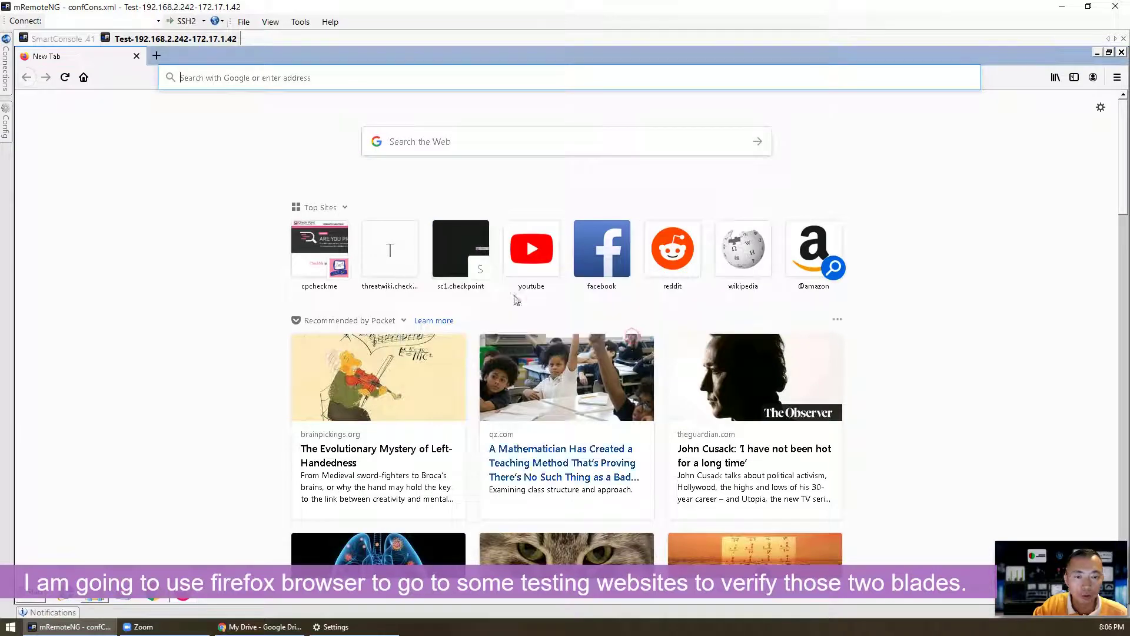
pyautogui.click(378, 250)
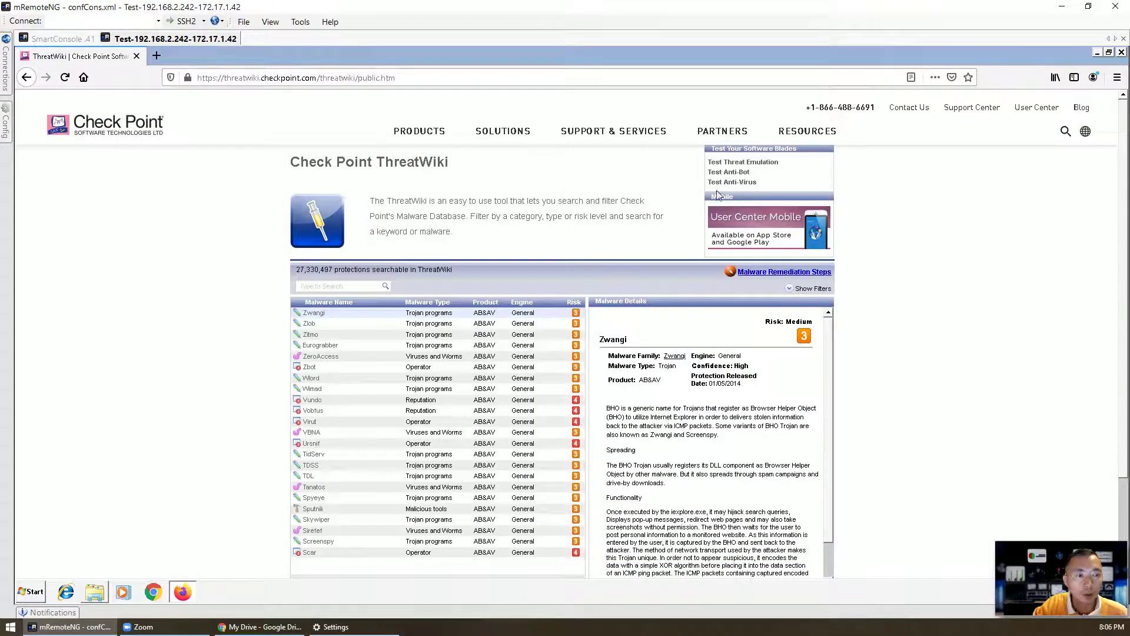
# - Open the Check Point CheckMe site in a new browser tab
pyautogui.click(157, 57)
pyautogui.click(328, 268)
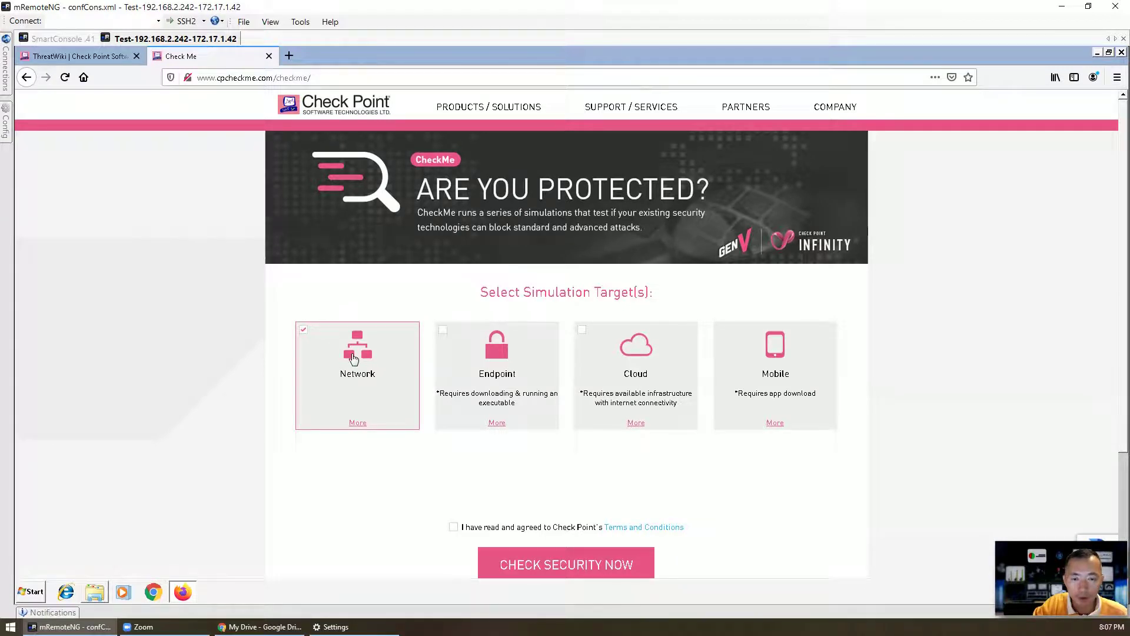
# - Accept the Terms and Conditions, run the CheckMe Network simulation, and expand the Anonymizer Usage result
pyautogui.click(455, 527)
pyautogui.click(521, 562)
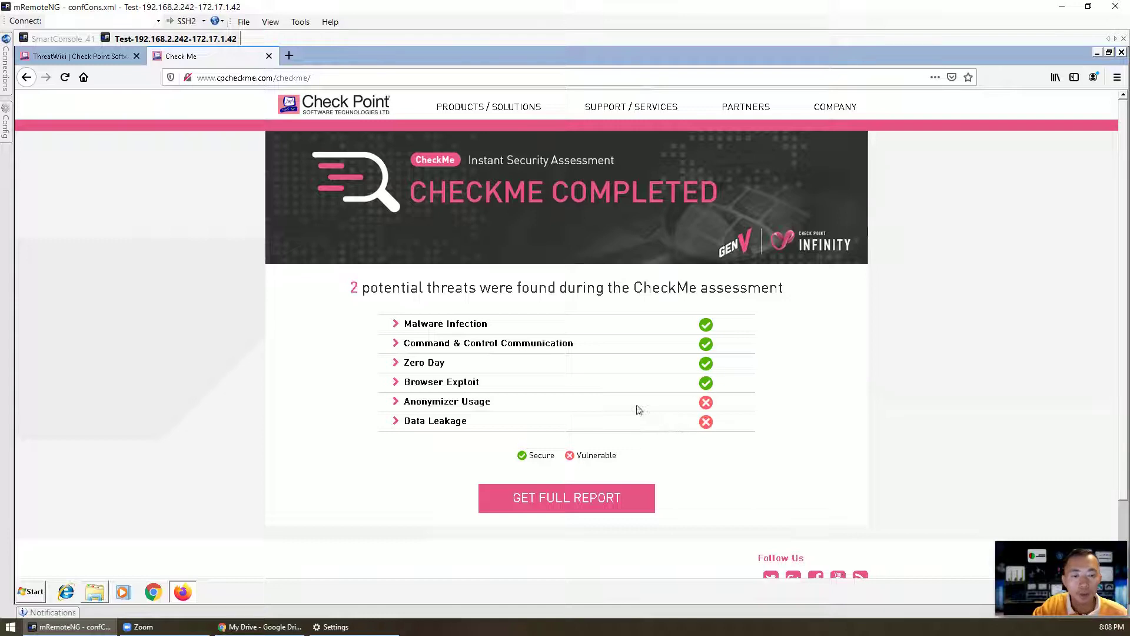
pyautogui.click(395, 405)
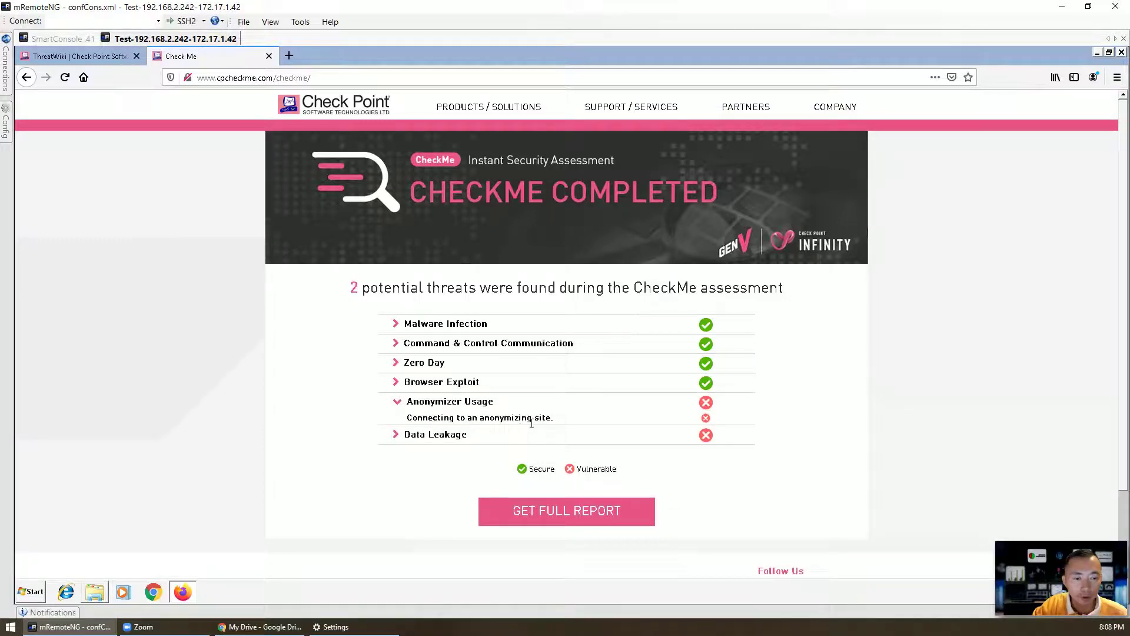
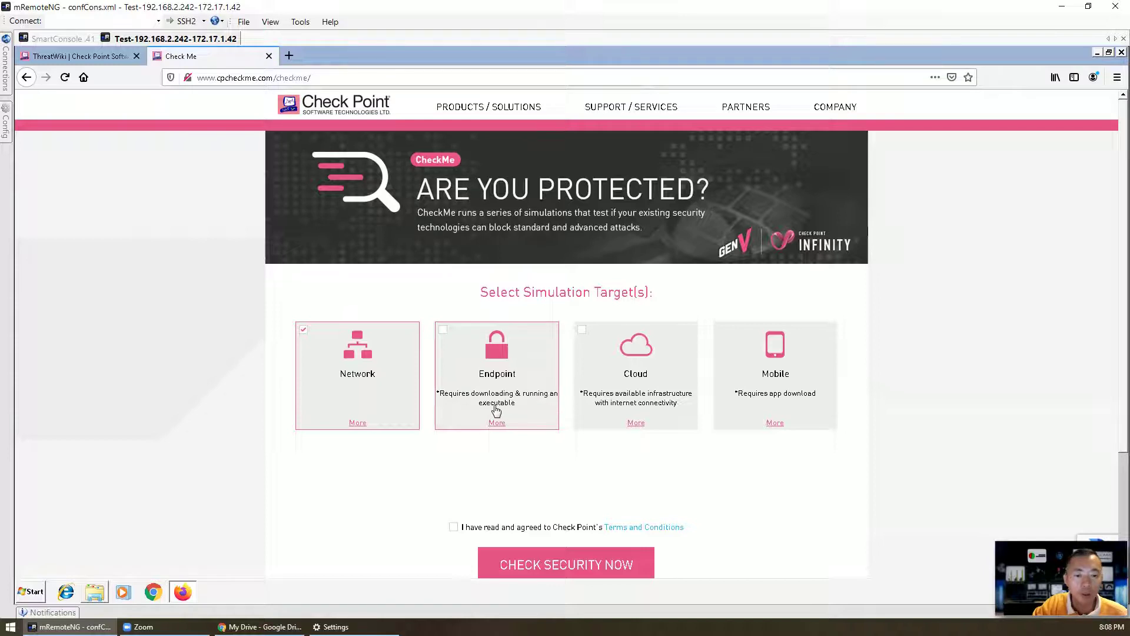
# - Choose Endpoint instead of Network as the simulation target, accept the Terms and Conditions, and start the security check
pyautogui.click(303, 330)
pyautogui.click(443, 331)
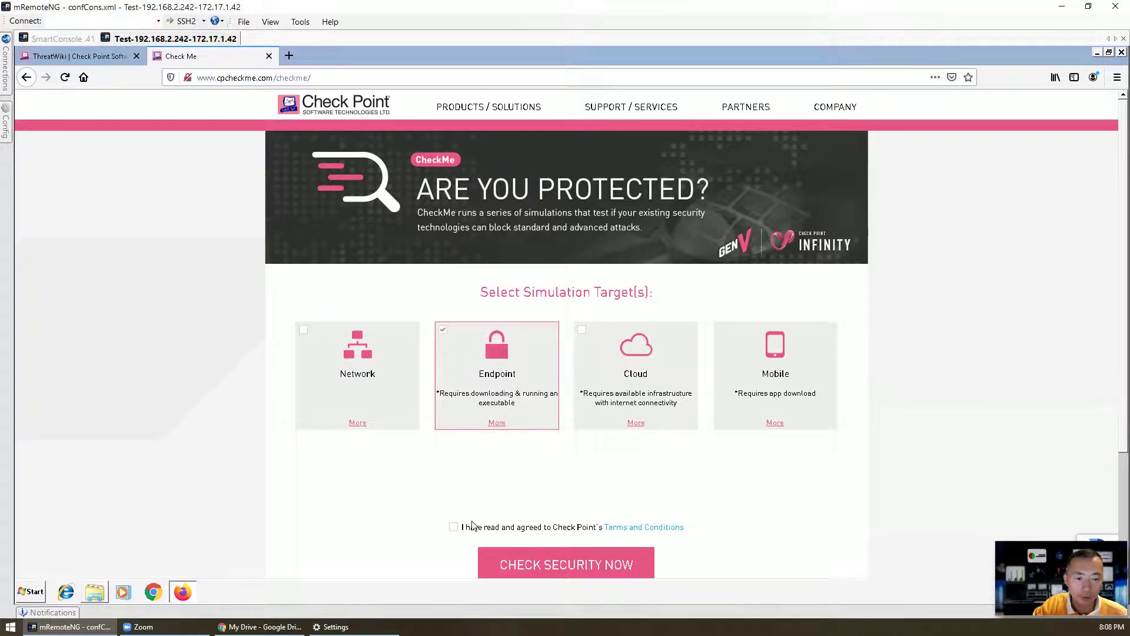
pyautogui.click(453, 527)
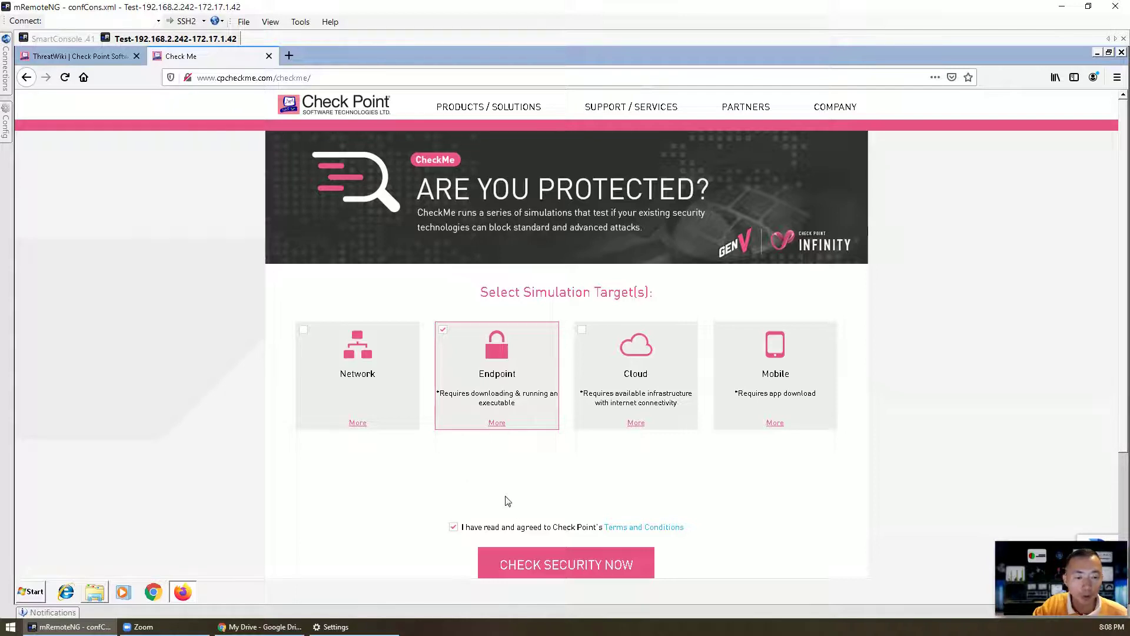
pyautogui.click(522, 572)
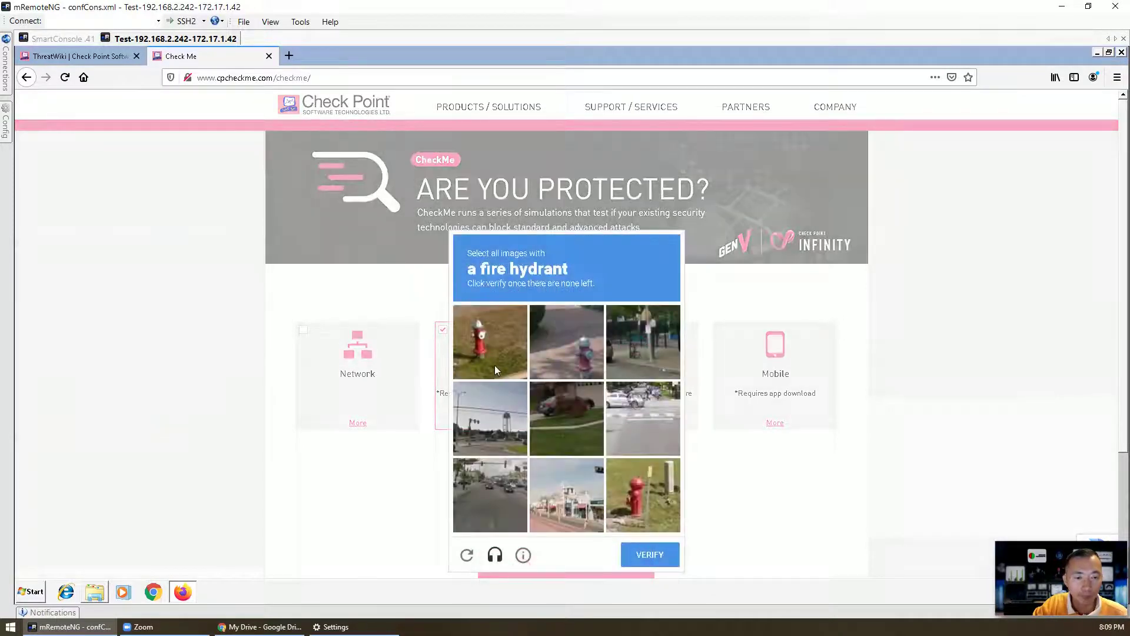
# - Complete the fire hydrant image verification and save the executable for the Endpoint assessment
pyautogui.click(493, 355)
pyautogui.click(565, 349)
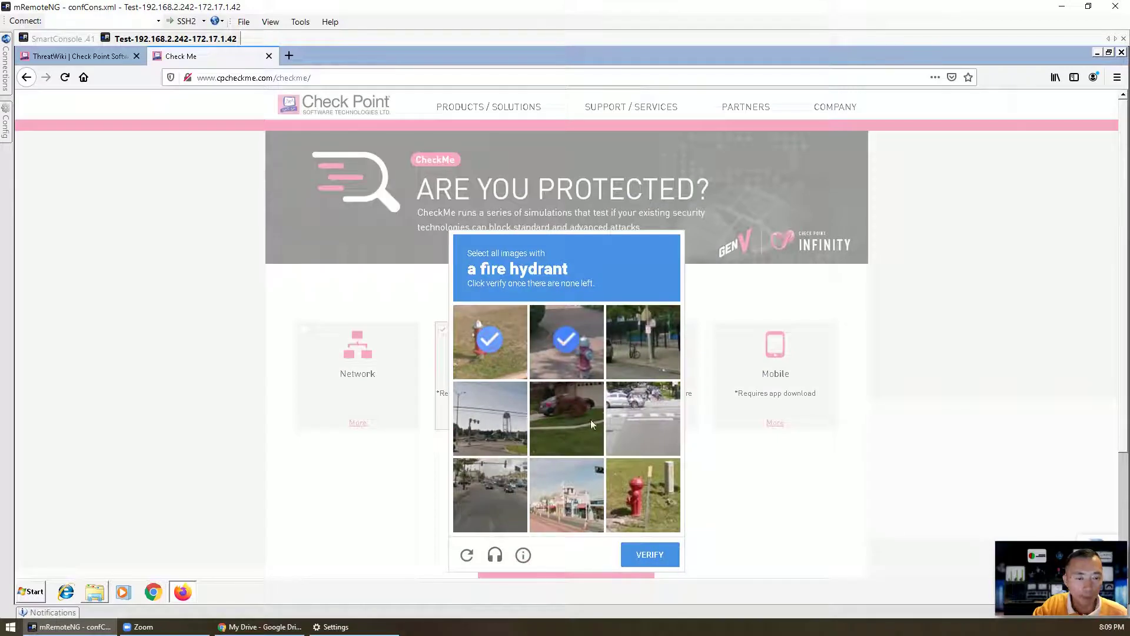
pyautogui.click(639, 489)
pyautogui.click(666, 562)
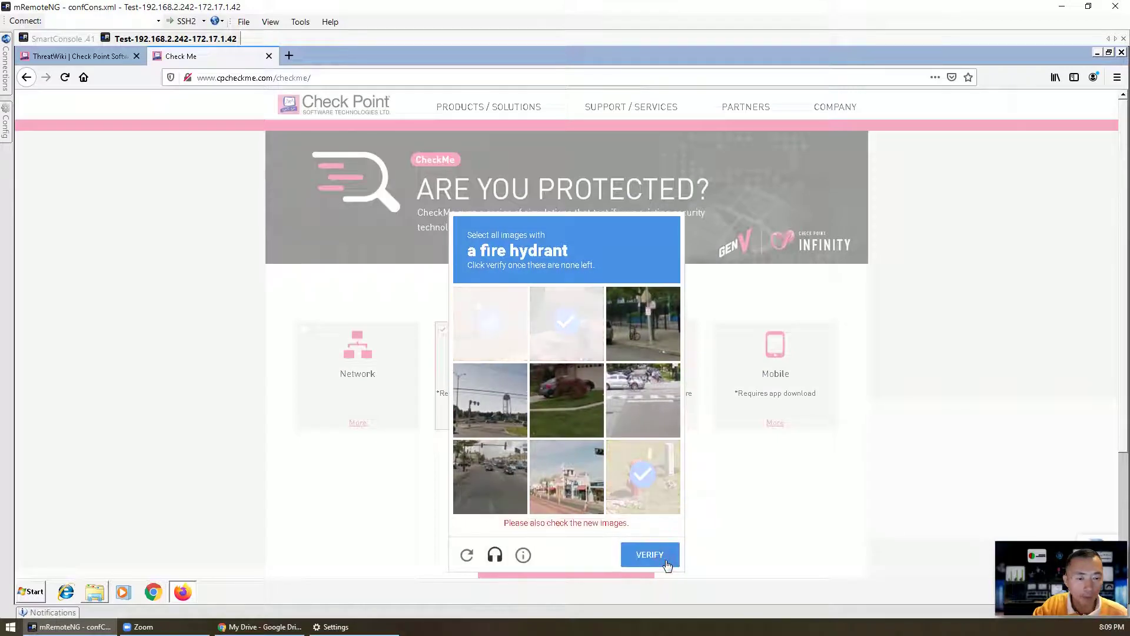
pyautogui.click(648, 542)
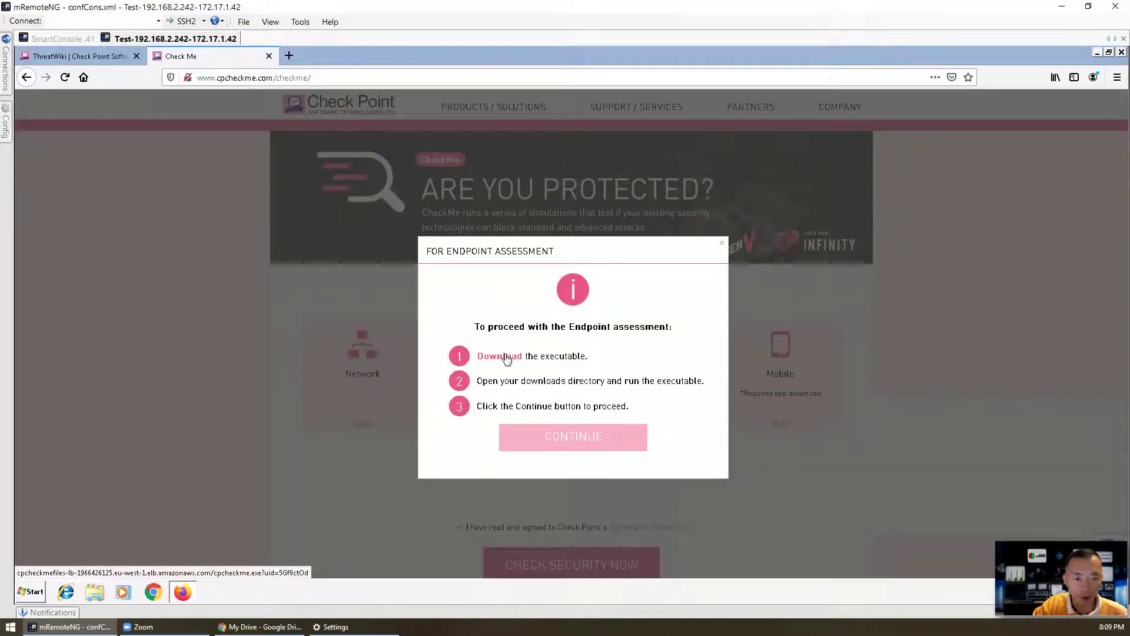
pyautogui.click(505, 356)
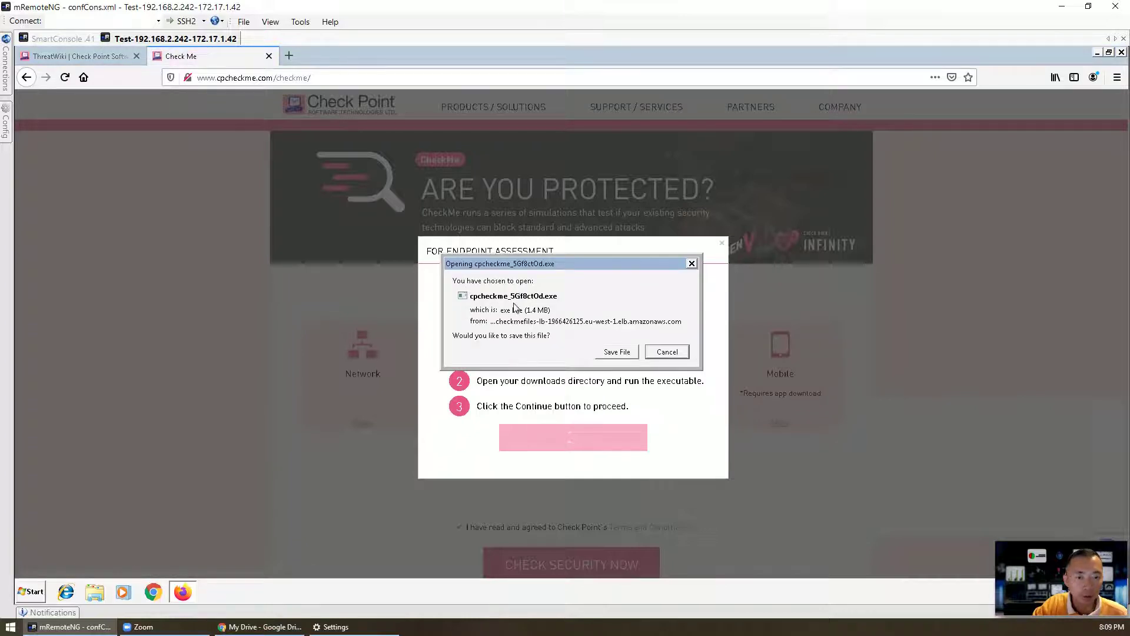
pyautogui.click(620, 354)
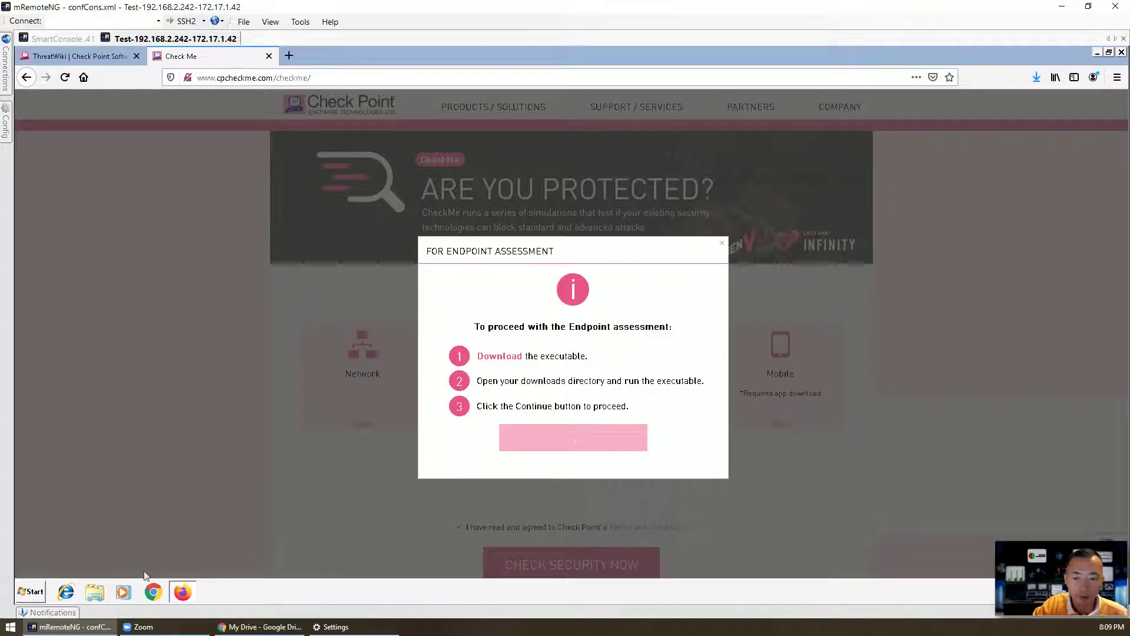
# - Run the downloaded cpcheckme executable from the Downloads folder and continue the Endpoint assessment on the CheckMe page
pyautogui.click(101, 593)
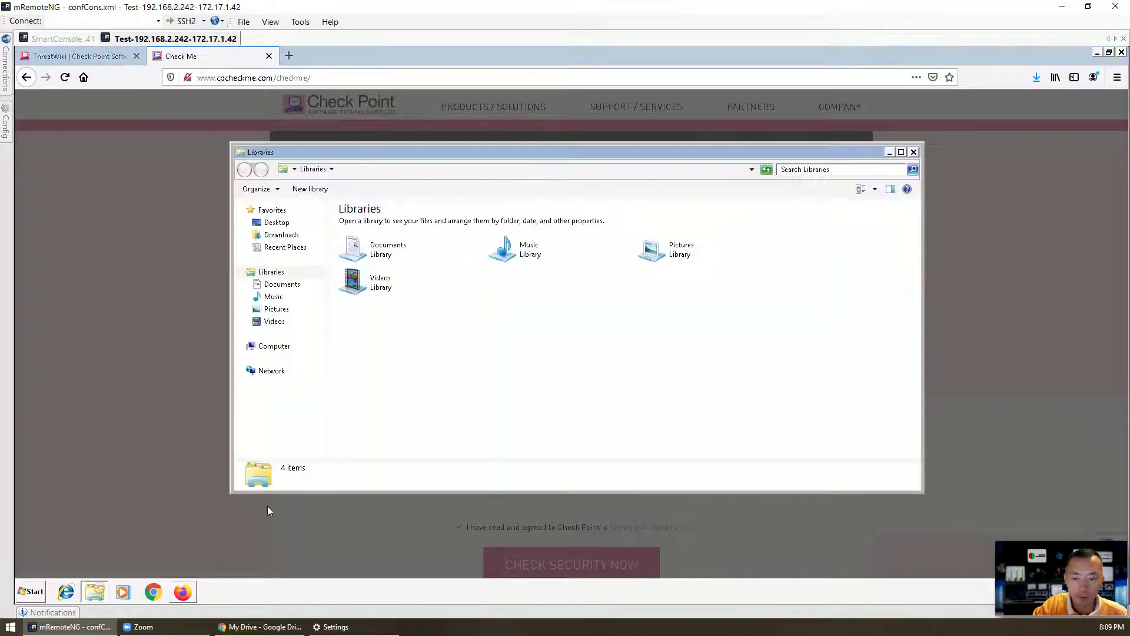
pyautogui.click(296, 235)
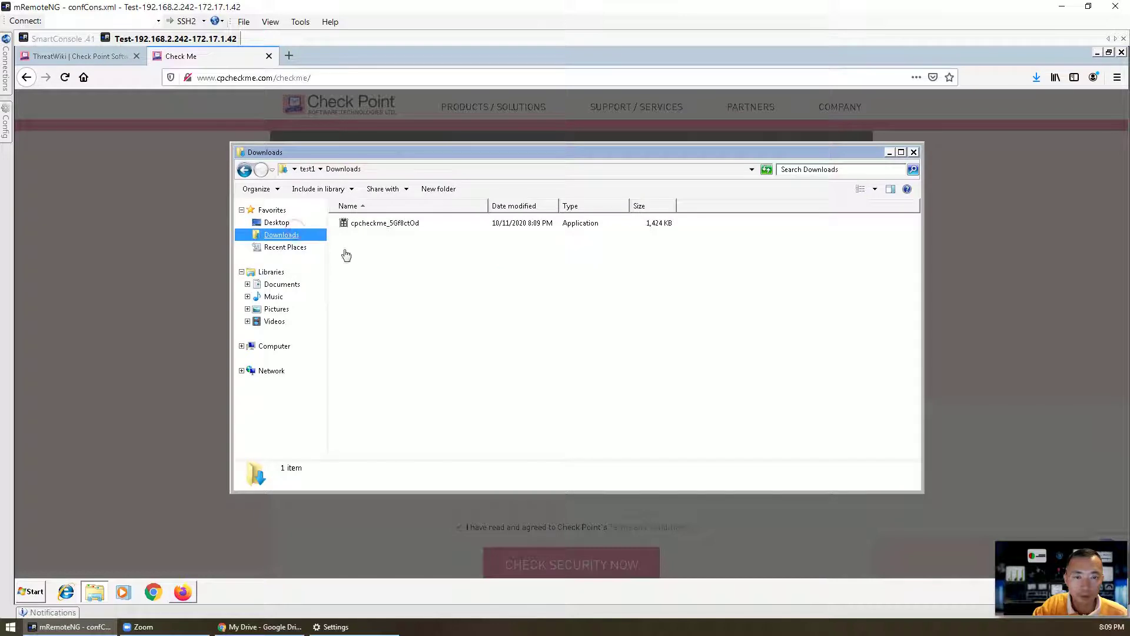
pyautogui.click(412, 223)
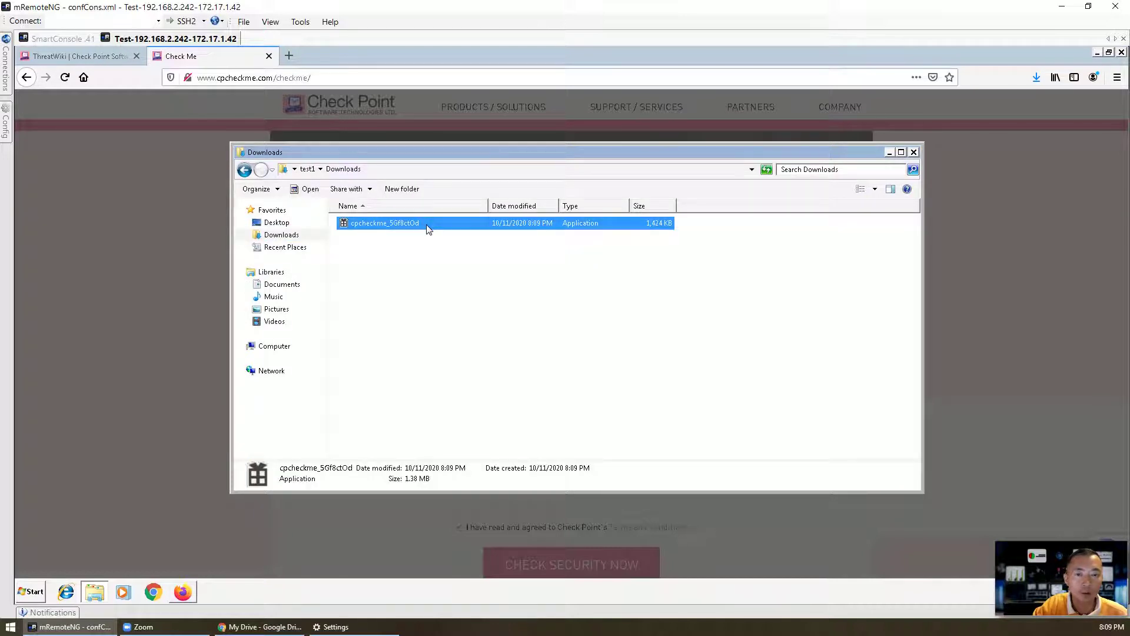
pyautogui.doubleClick(426, 224)
pyautogui.click(618, 327)
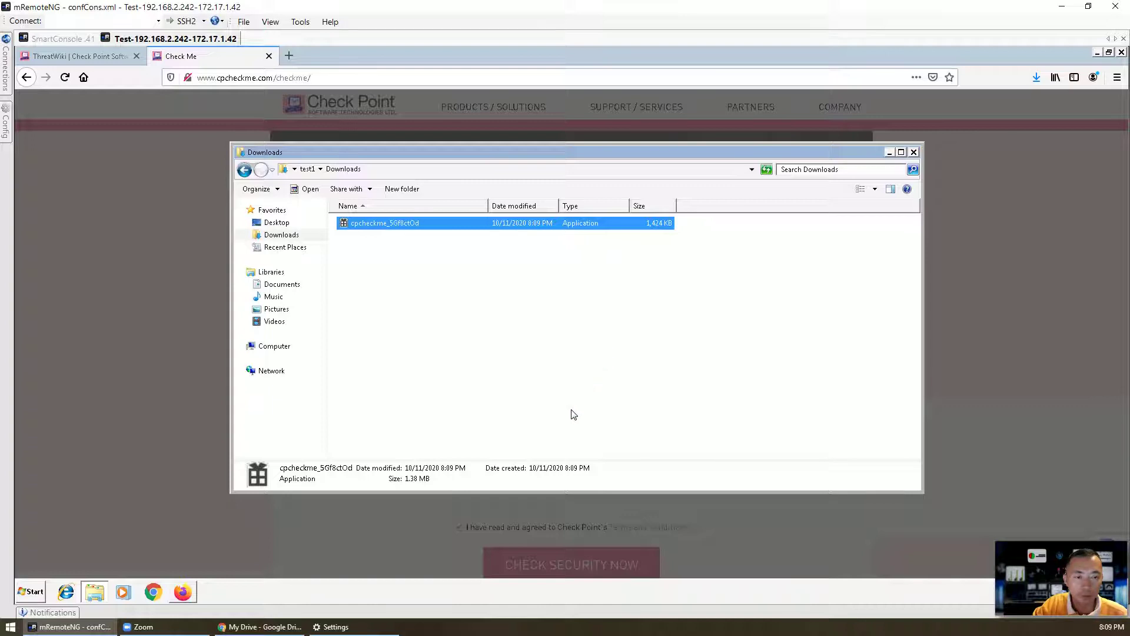
pyautogui.click(556, 514)
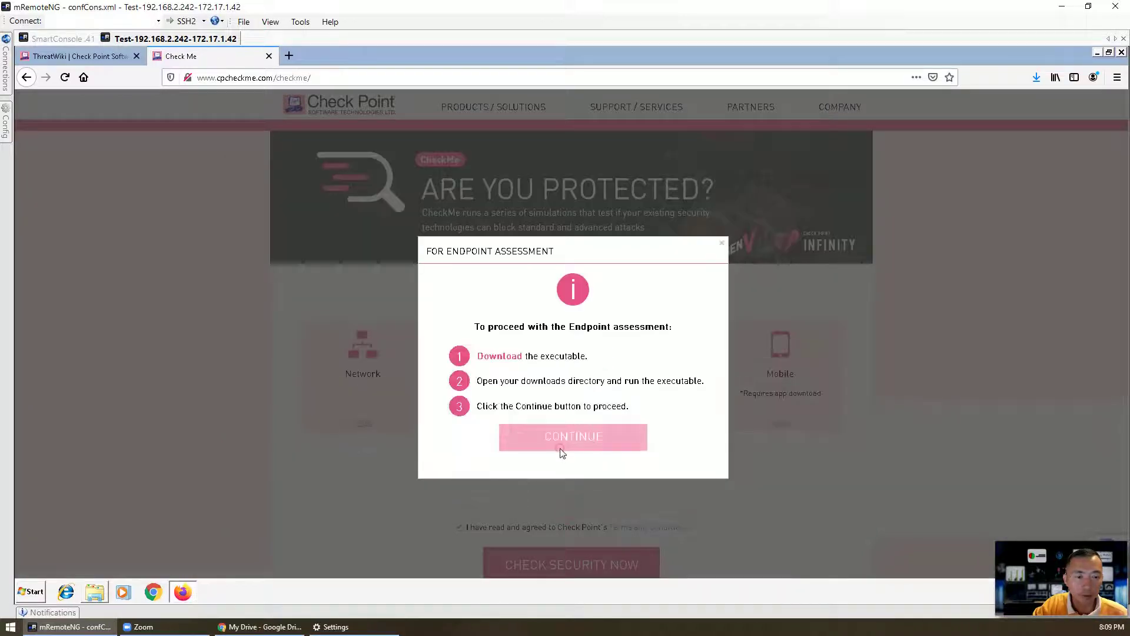
pyautogui.click(559, 446)
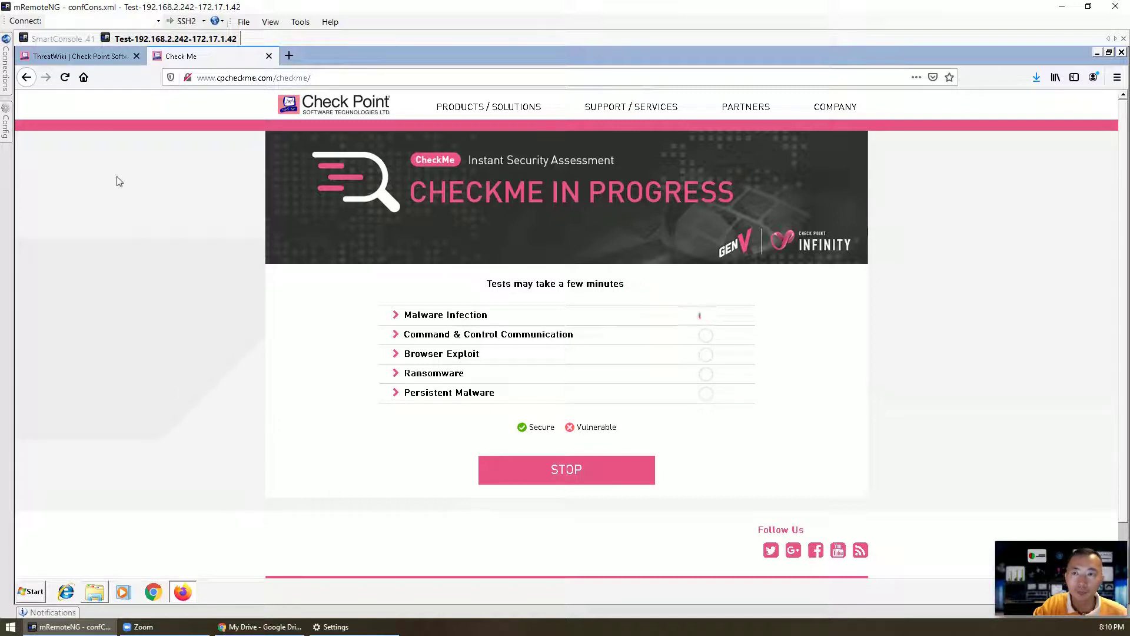
# - Switch to the SmartConsole session, open the gateway traffic logs and refresh them for the last hour
pyautogui.click(81, 56)
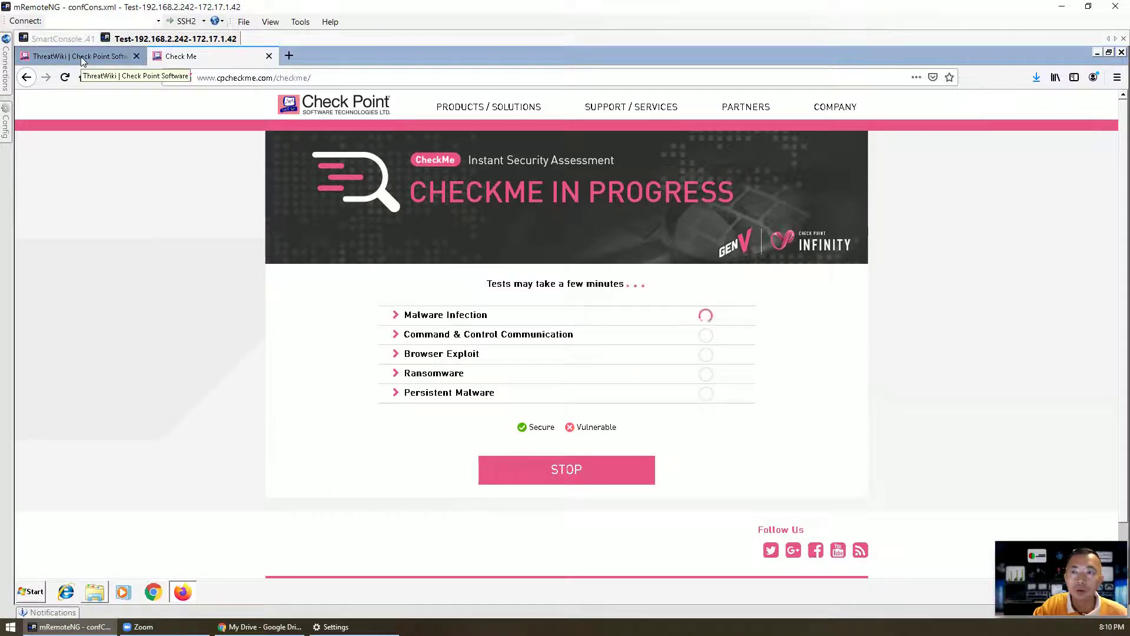
pyautogui.click(76, 39)
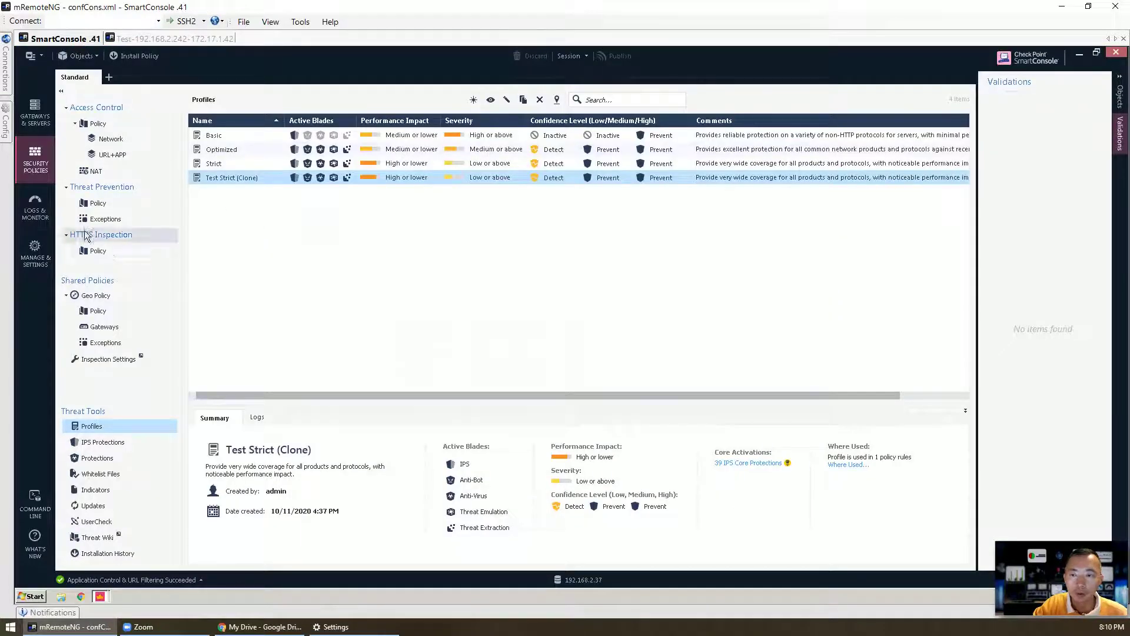
pyautogui.click(45, 211)
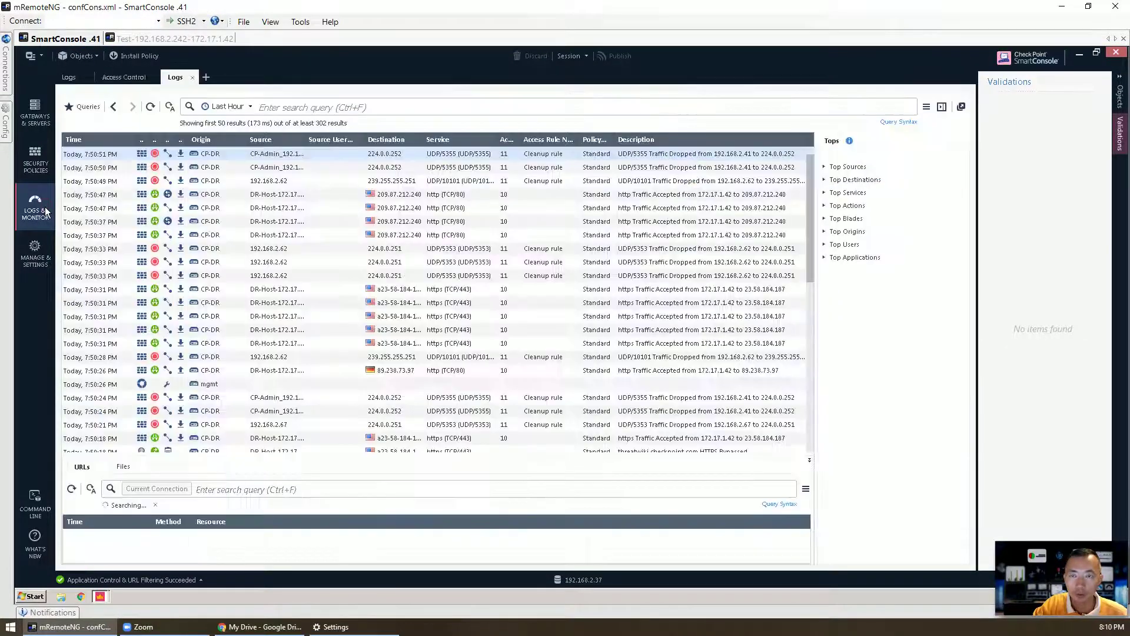
pyautogui.click(288, 108)
pyautogui.click(151, 108)
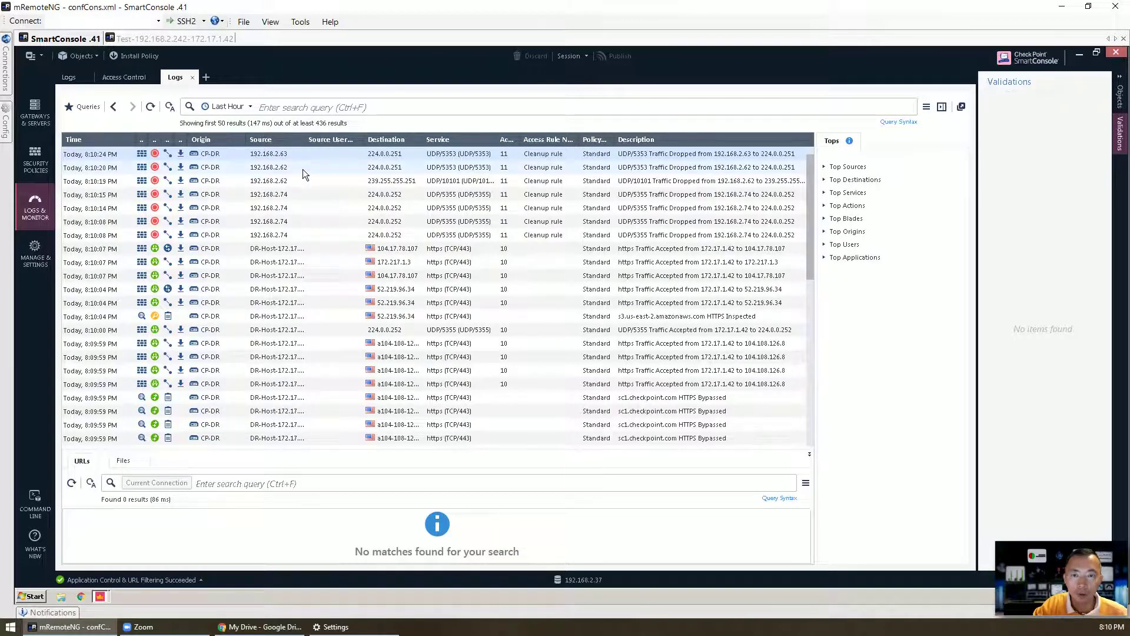
# - Filter the logs by source address 192.168.2.71
pyautogui.click(290, 252)
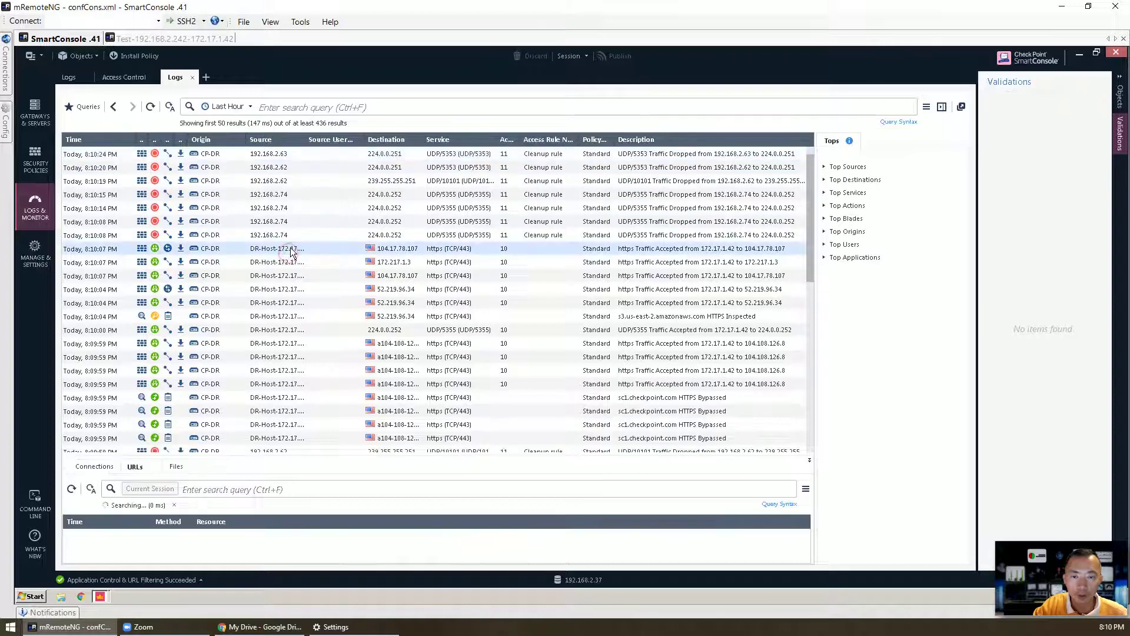
pyautogui.rightClick(297, 247)
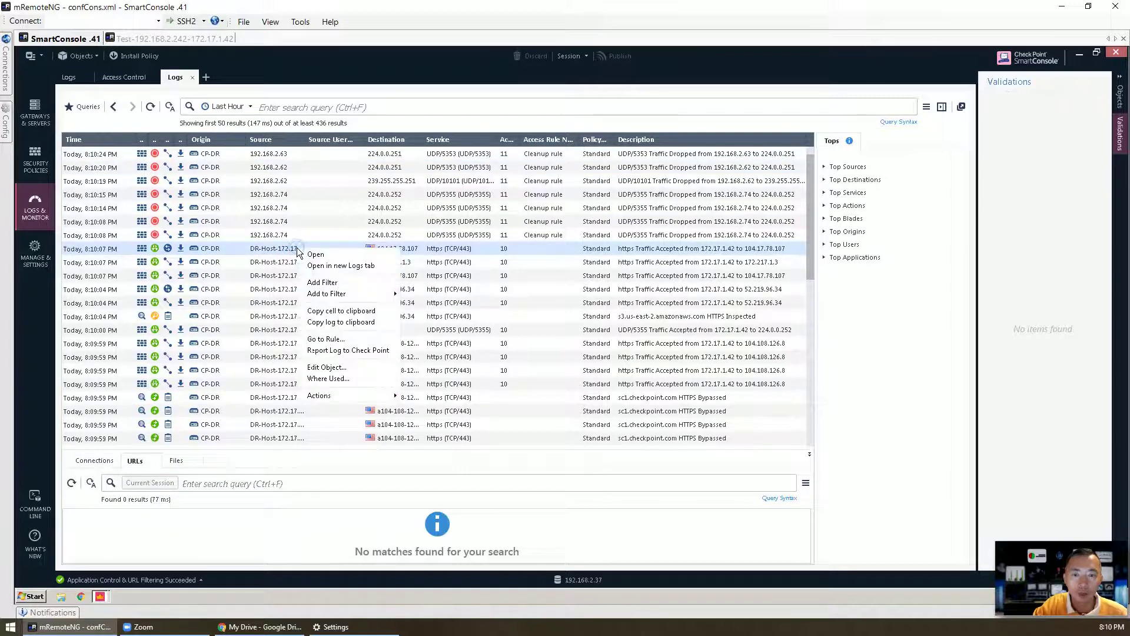
pyautogui.click(320, 273)
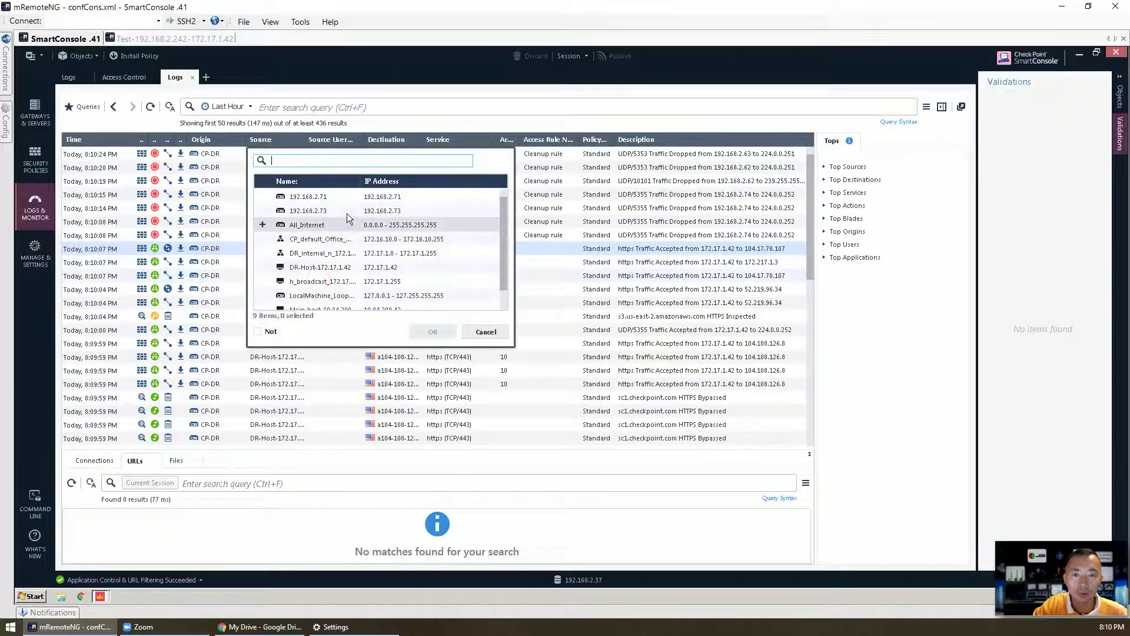
pyautogui.click(265, 195)
pyautogui.click(426, 328)
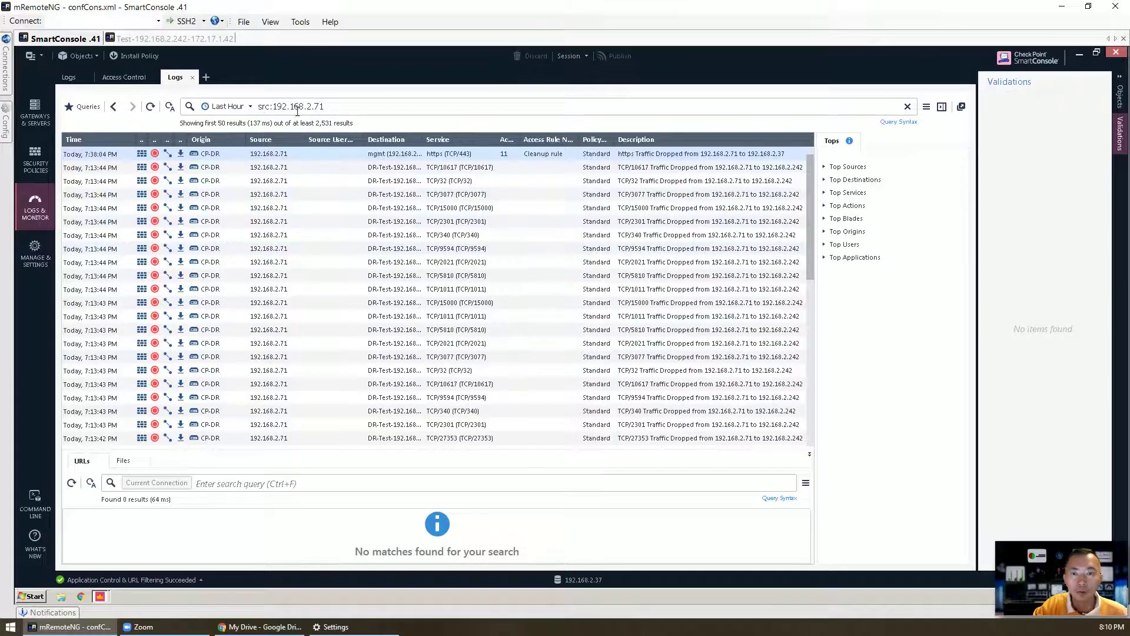
# - Replace the log query with blade:Anti-Bot and run it for the last hour
pyautogui.click(408, 110)
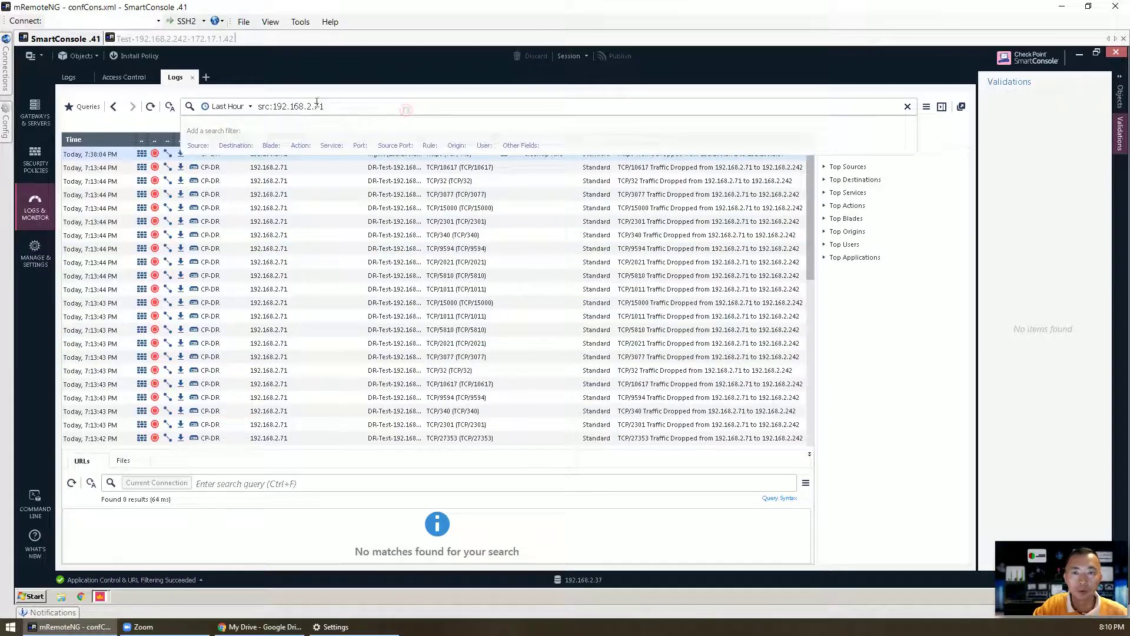
pyautogui.hotkey('ctrl', 'a')
pyautogui.write('b')
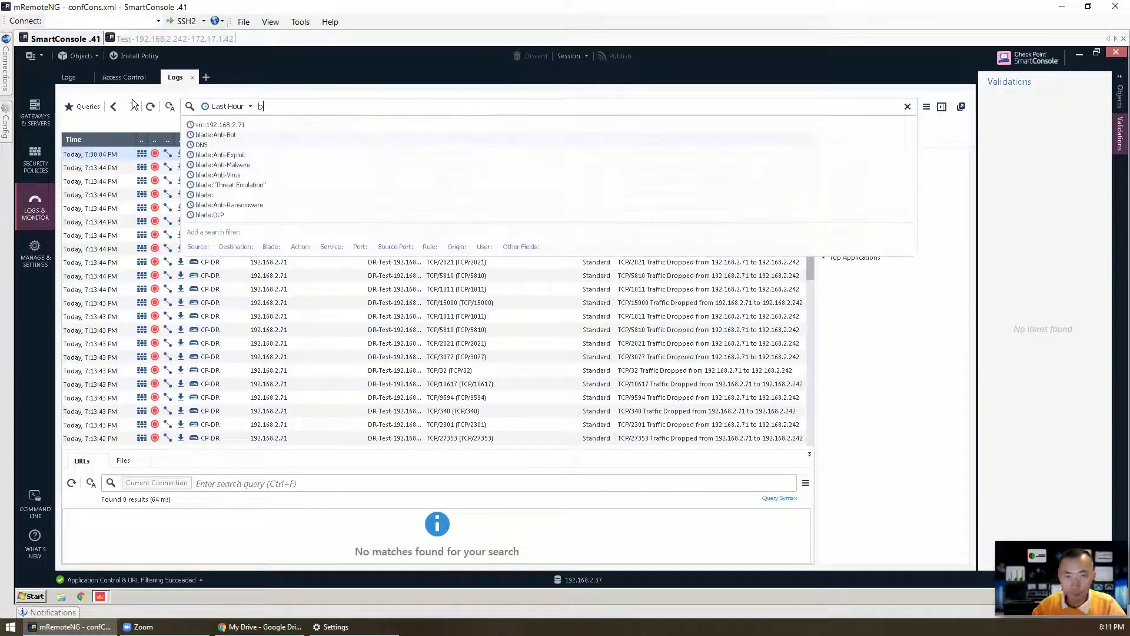
pyautogui.write('lade:')
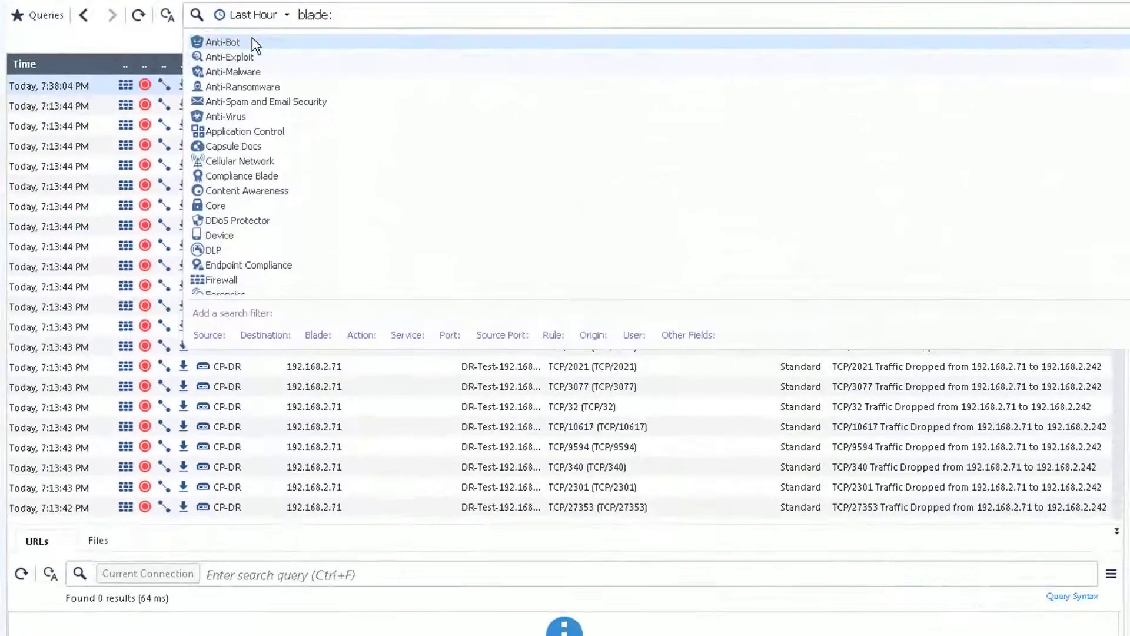
pyautogui.click(252, 39)
pyautogui.press('Return')
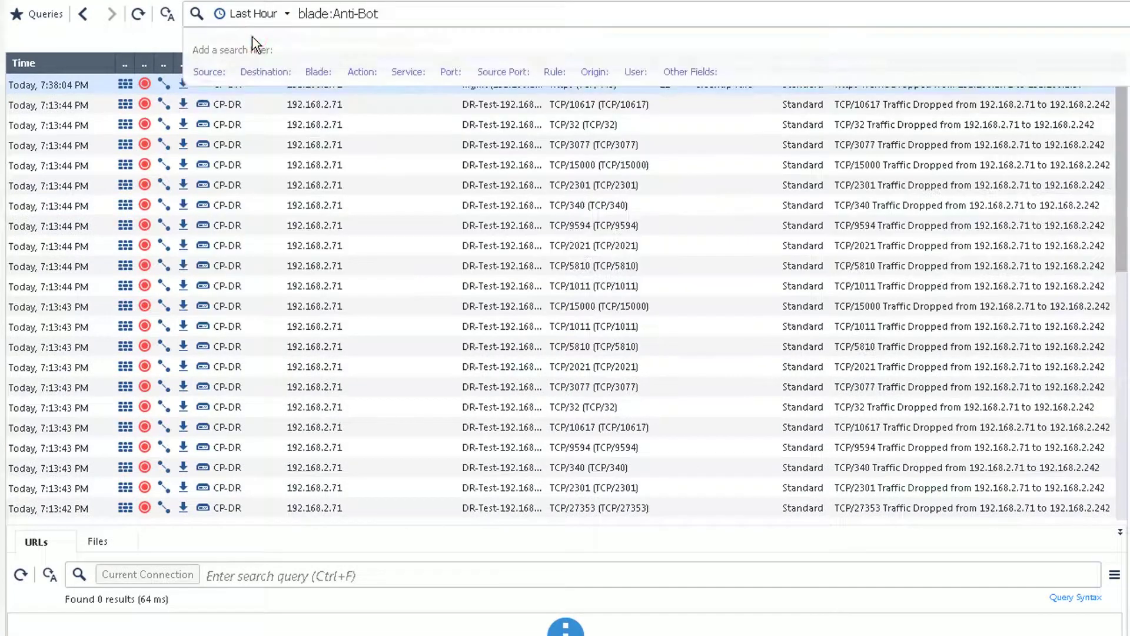
pyautogui.press('Return')
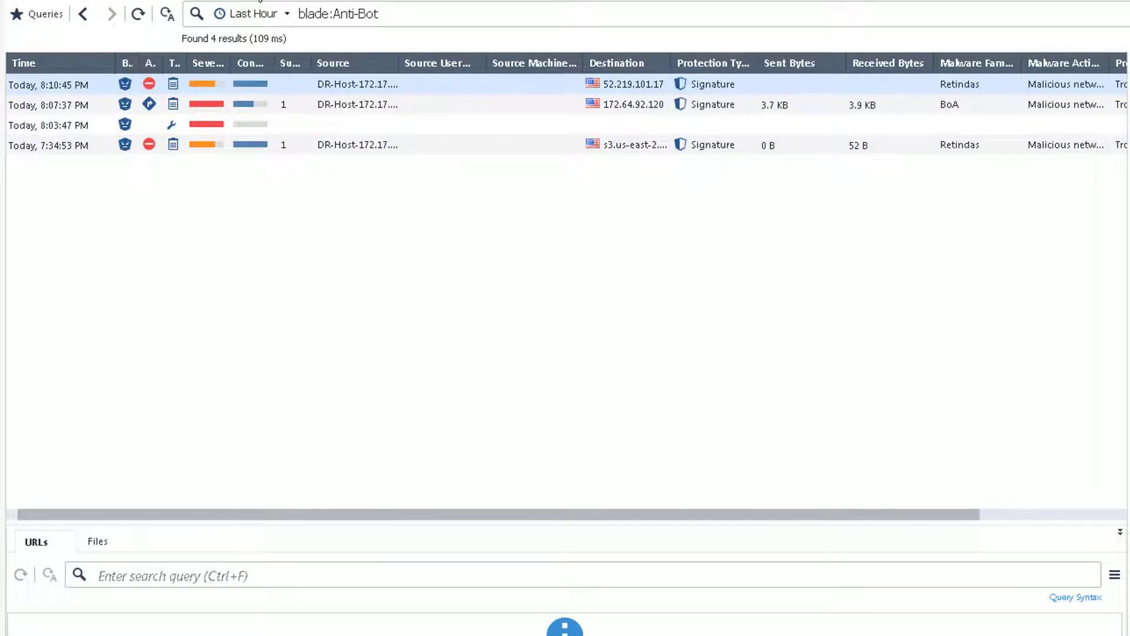
# - Change the log query to blade:Anti-Virus and run it for the last hour
pyautogui.click(360, 7)
pyautogui.moveTo(333, 12); pyautogui.dragTo(444, 15)
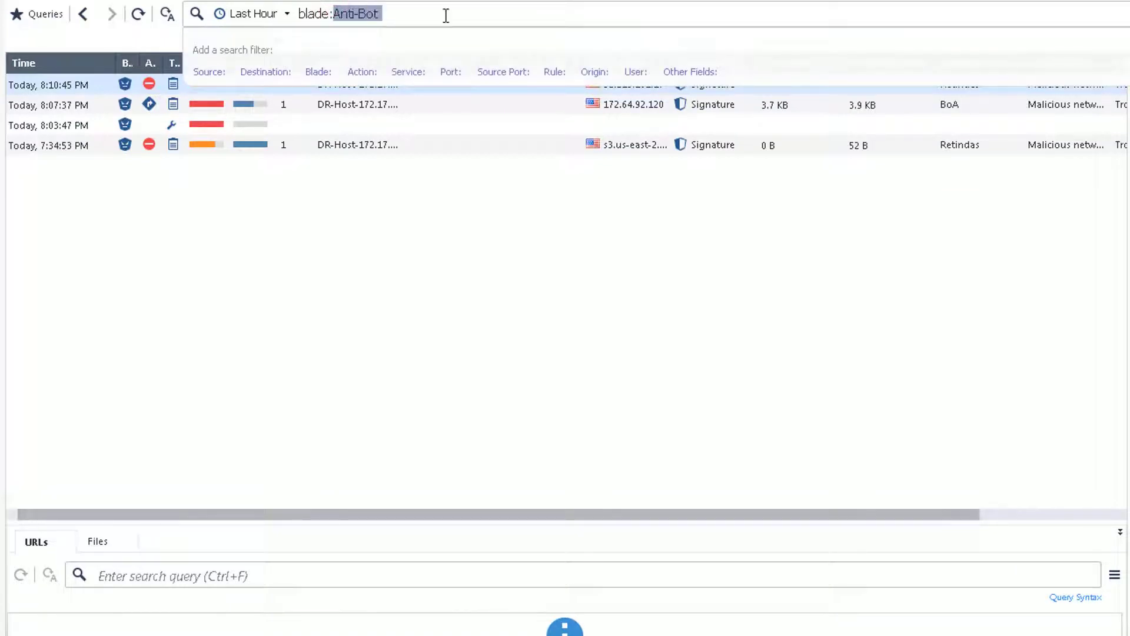
pyautogui.write('Anti-')
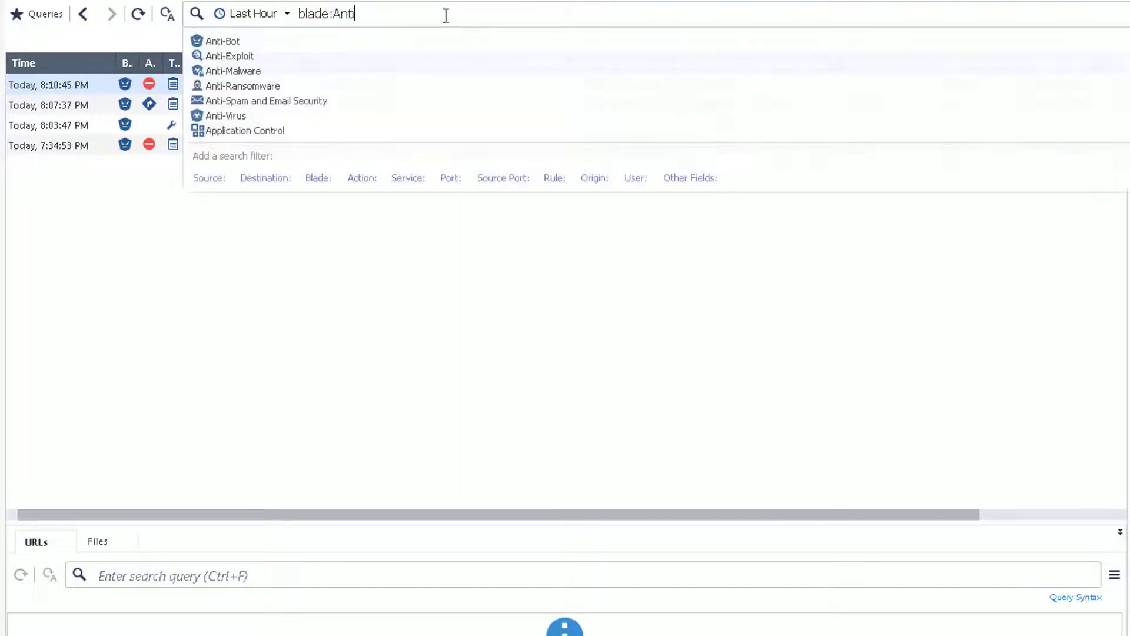
pyautogui.click(421, 114)
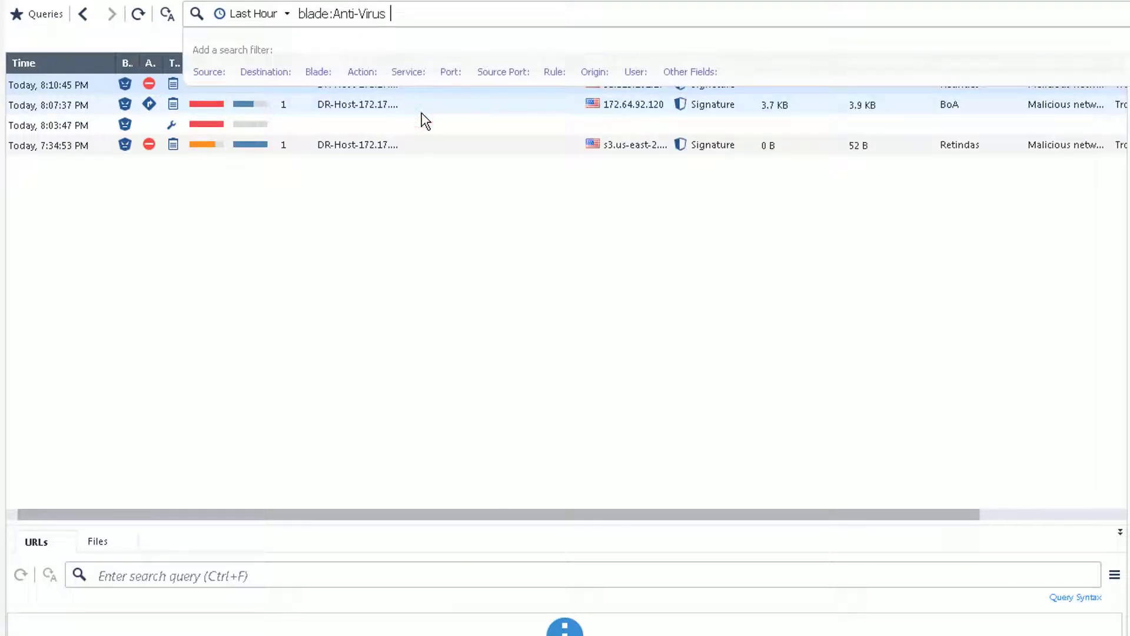
pyautogui.press('Return')
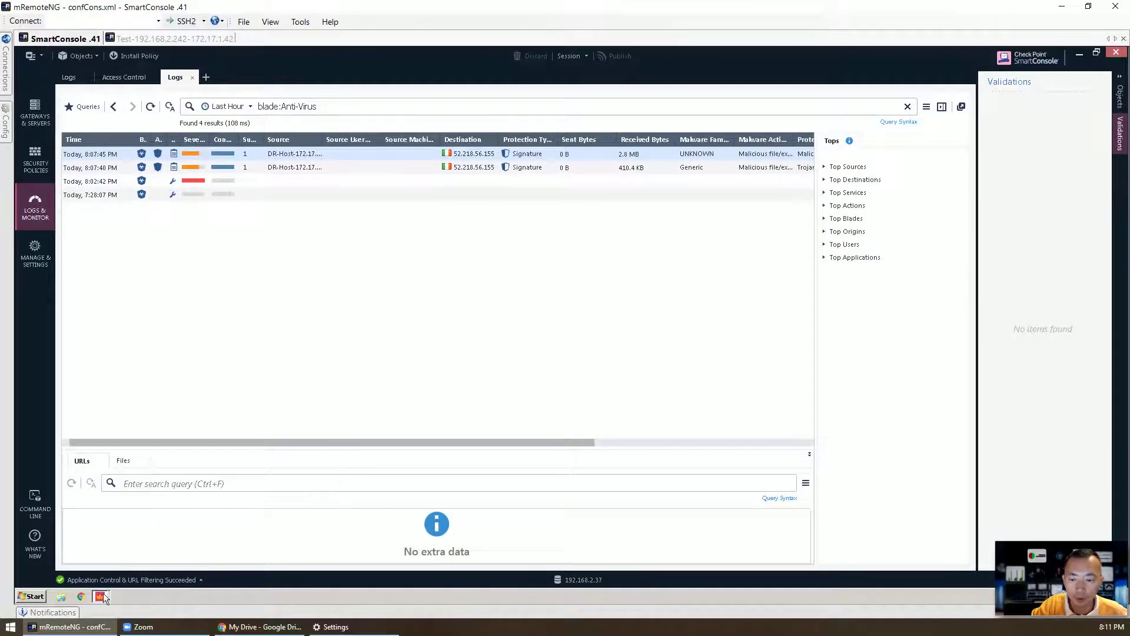
# - Switch to the test host session and run the Anti-Virus test from the ThreatWiki page
pyautogui.click(184, 39)
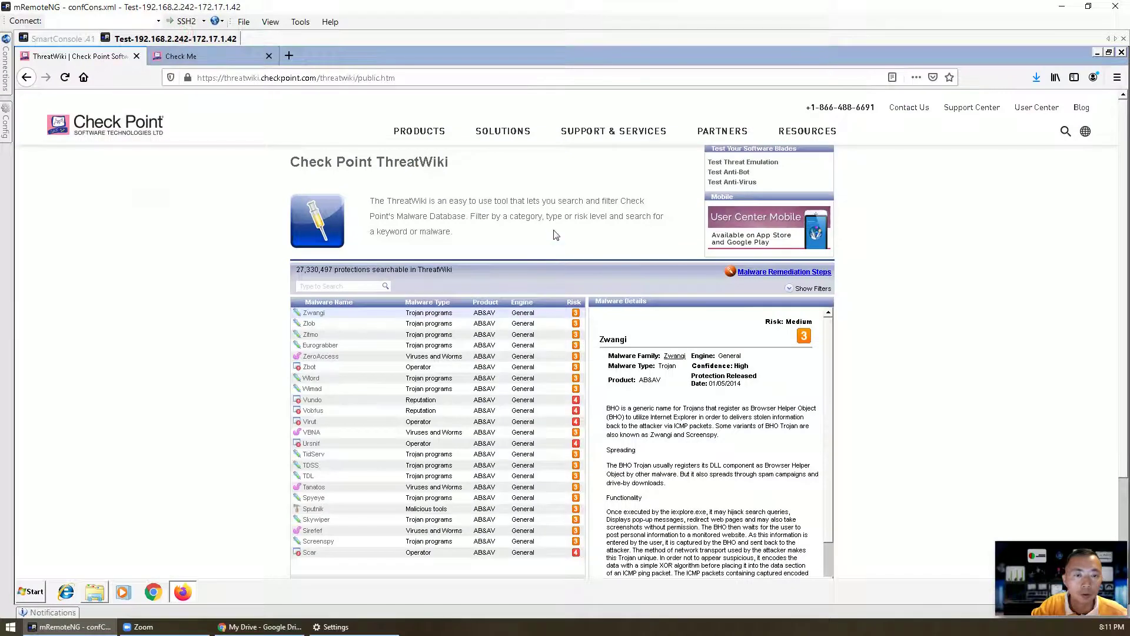
pyautogui.click(744, 183)
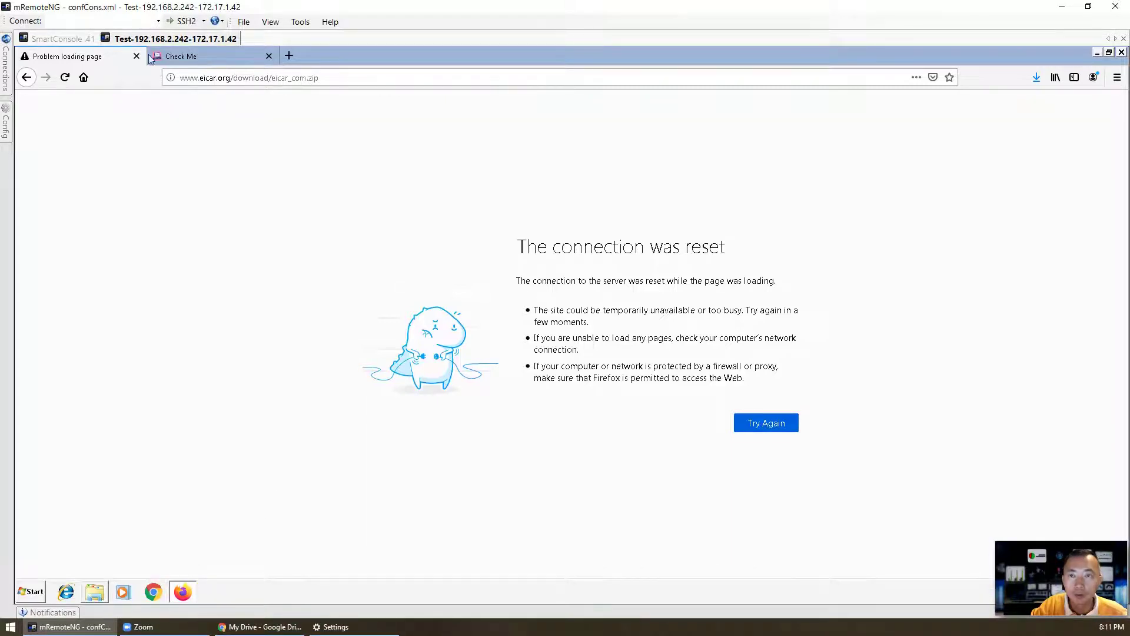
# - Return to the SmartConsole session and refresh the blade:Anti-Virus log results
pyautogui.click(79, 39)
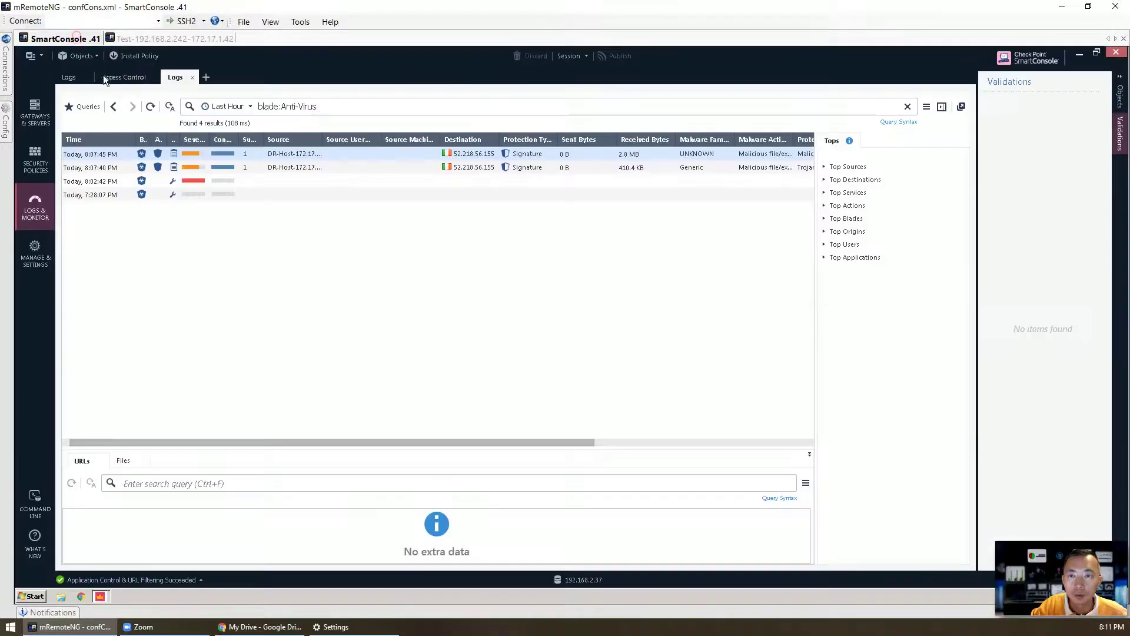
pyautogui.click(151, 107)
pyautogui.click(151, 107)
# - Change the log query to blade:Anti-Malware and run it for the last hour
pyautogui.click(344, 107)
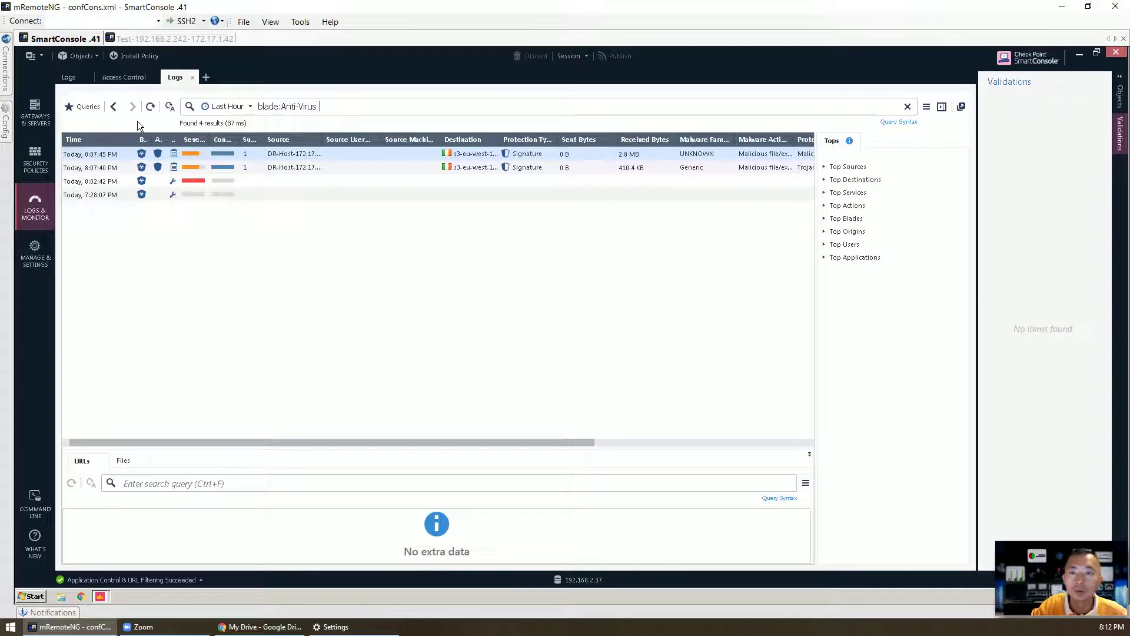
pyautogui.click(282, 107)
pyautogui.keyDown('shift'); pyautogui.click(318, 106); pyautogui.keyUp('shift')
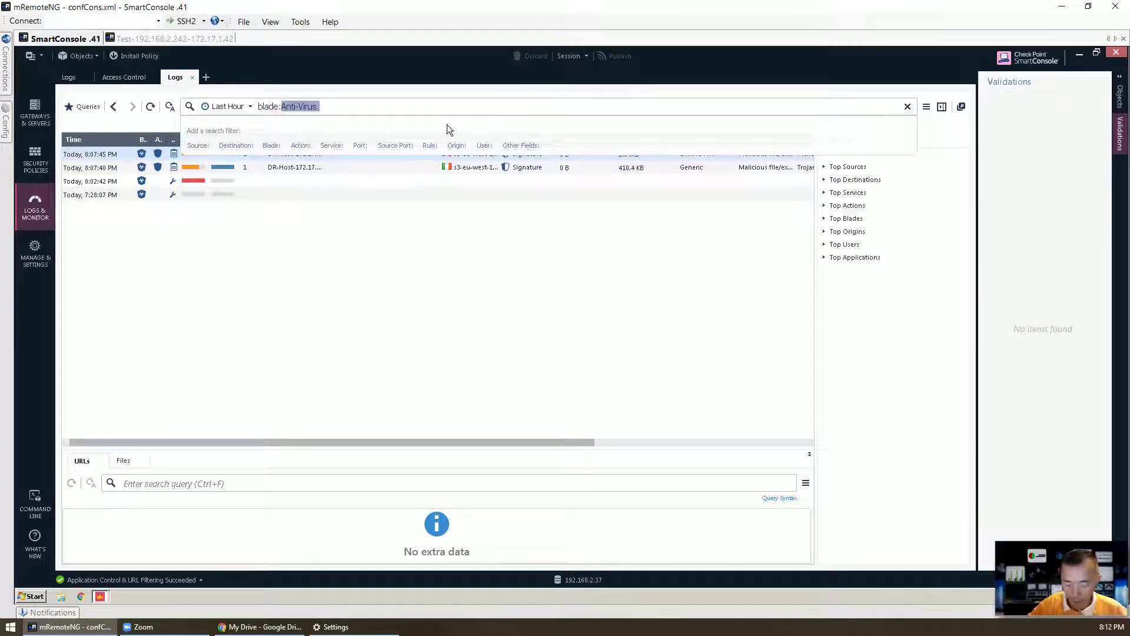
pyautogui.press('BackSpace')
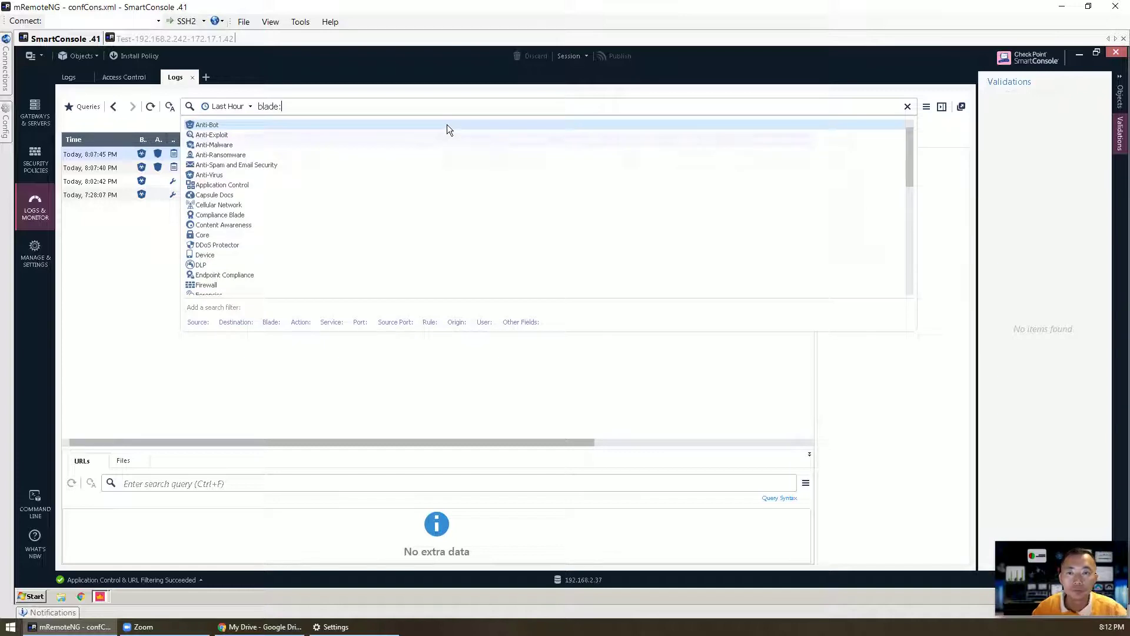
pyautogui.click(433, 146)
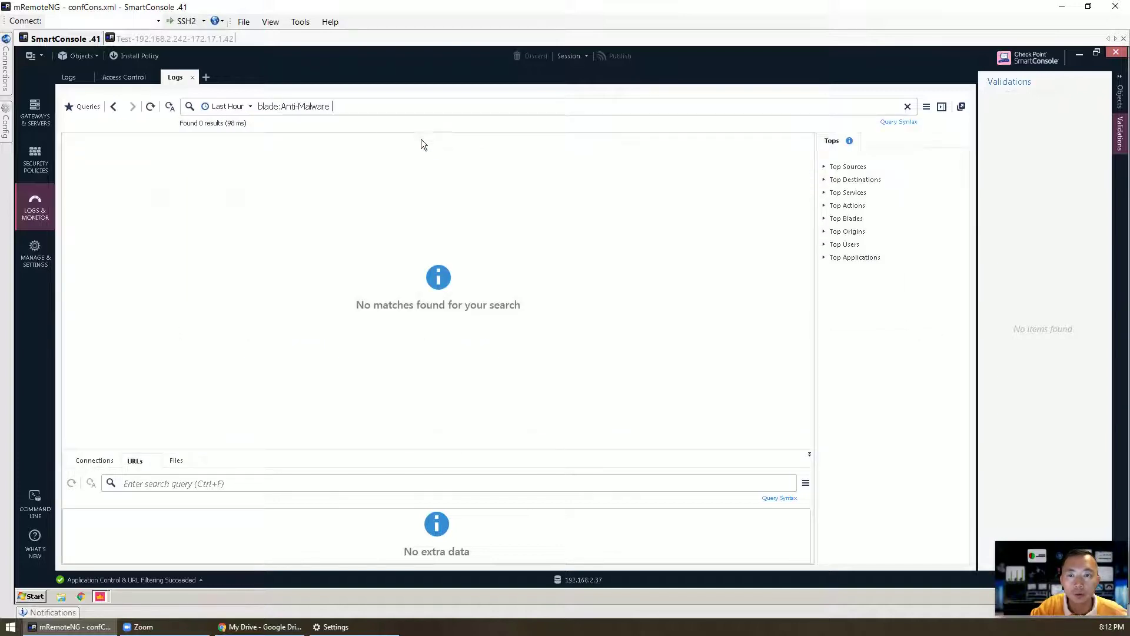
# - Change the log query to blade:Anti-Exploit and run it for the last hour
pyautogui.moveTo(339, 106); pyautogui.dragTo(299, 106)
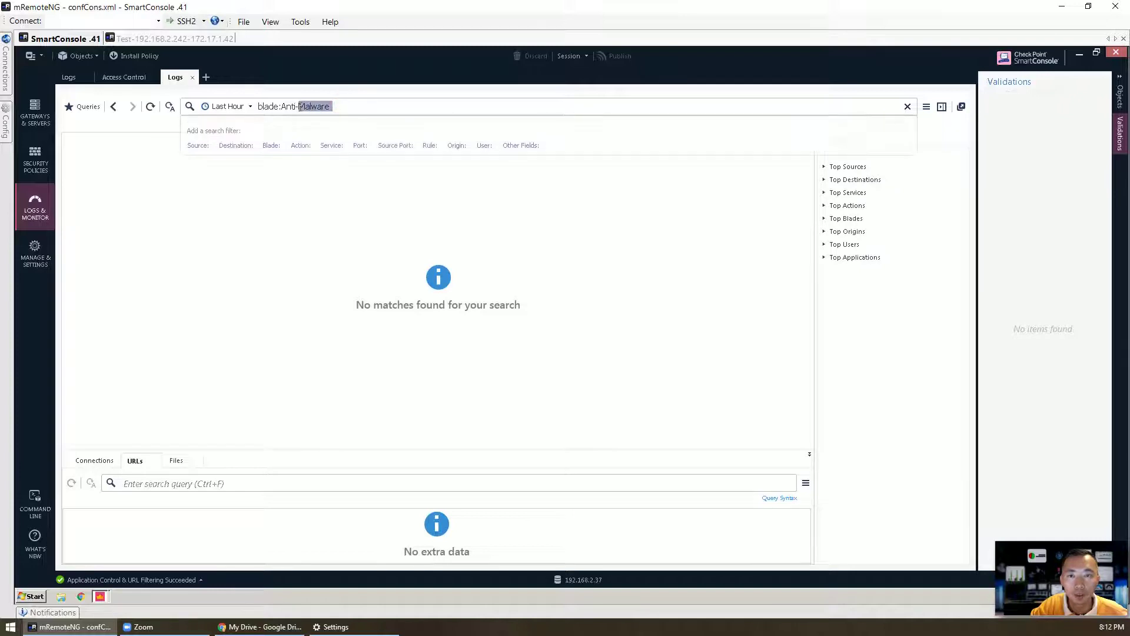
pyautogui.press('BackSpace')
pyautogui.click(300, 106)
pyautogui.press('BackSpace')
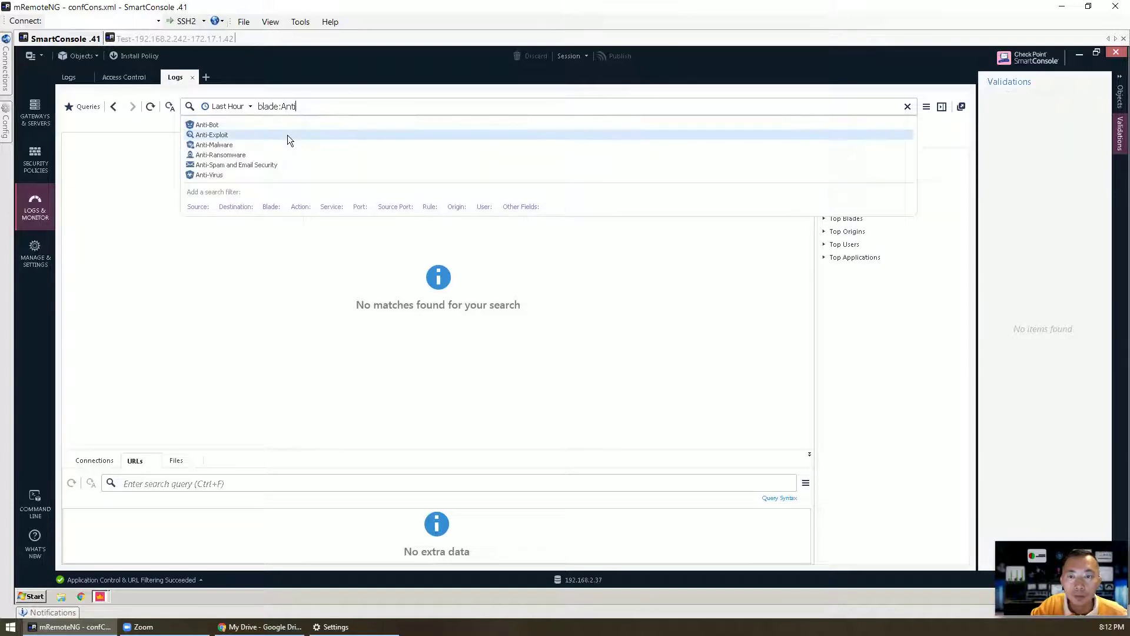
pyautogui.click(287, 134)
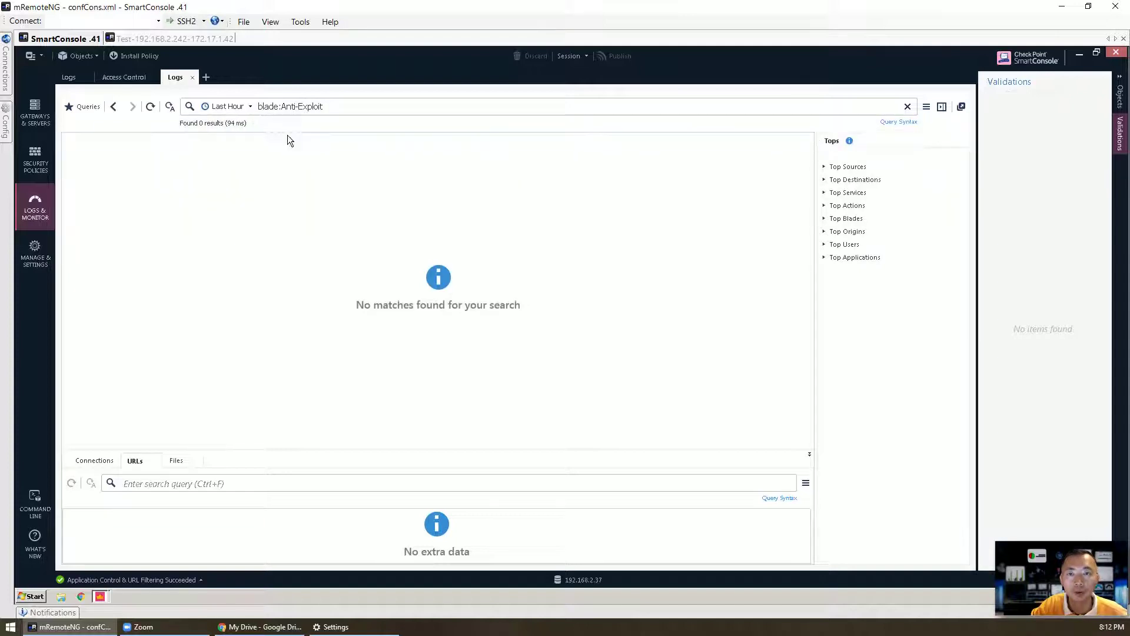
# - Change the log query to blade:Anti-Ransomware and run it for the last hour
pyautogui.click(325, 107)
pyautogui.doubleClick(314, 105)
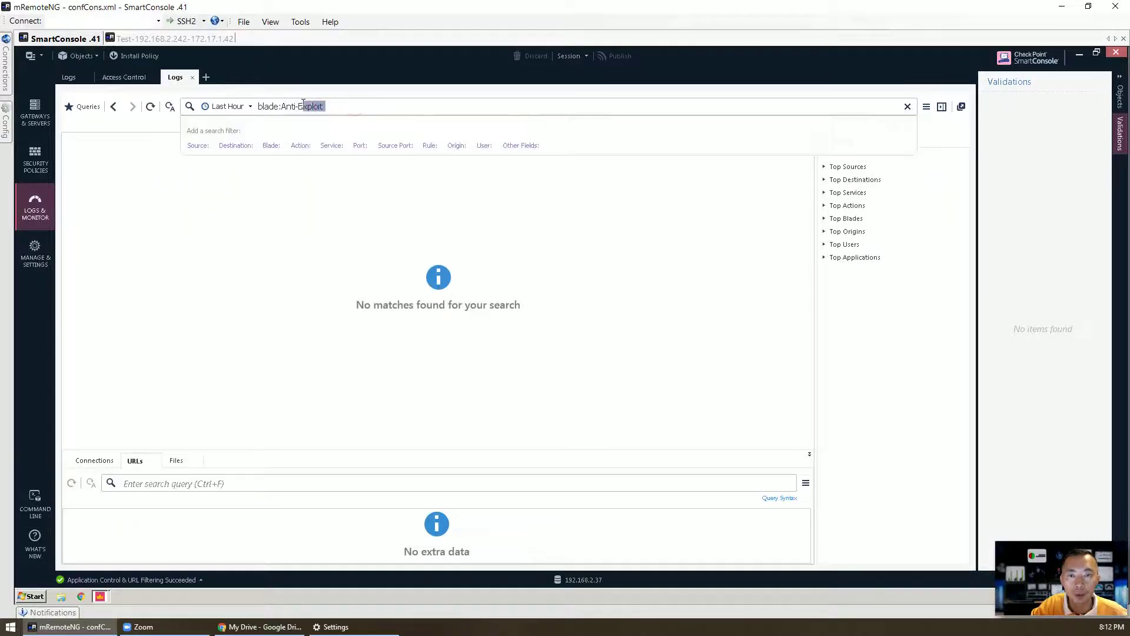
pyautogui.press('BackSpace')
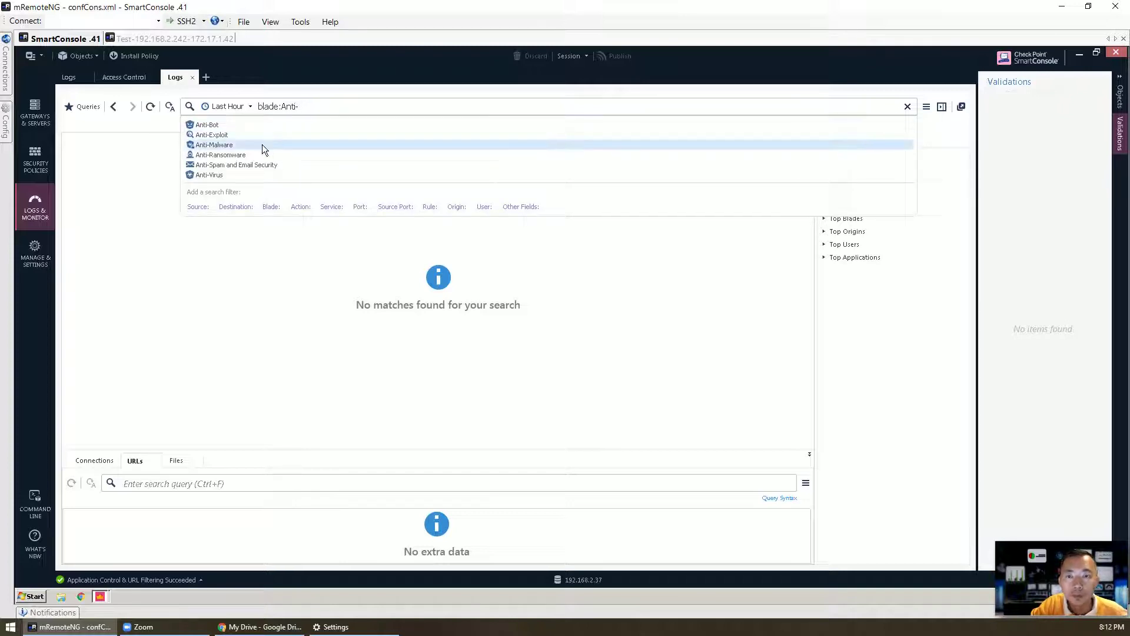
pyautogui.click(262, 154)
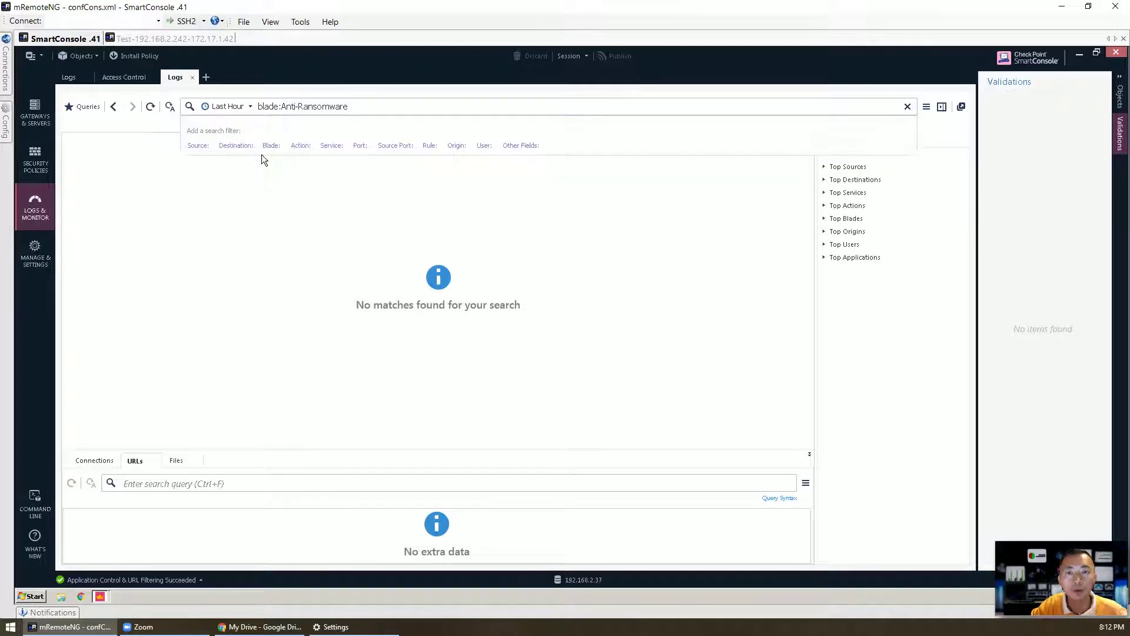
pyautogui.press('Return')
# - Change the log query to blade:"Anti-Spam and Email Security" and run it for the last hour
pyautogui.moveTo(353, 106); pyautogui.dragTo(299, 105)
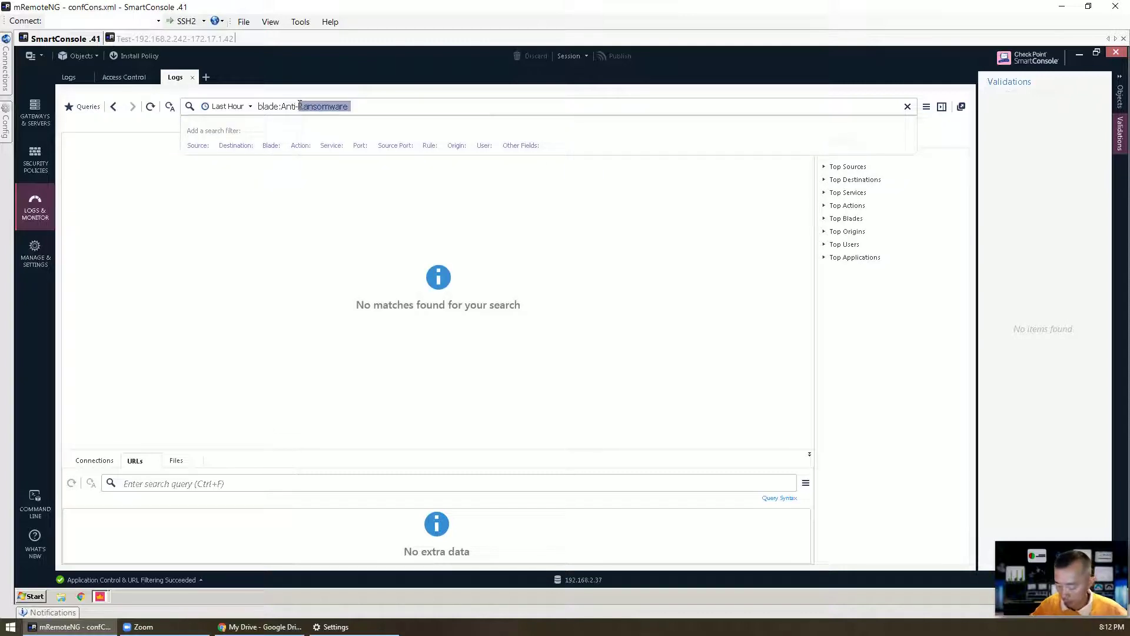
pyautogui.write('S')
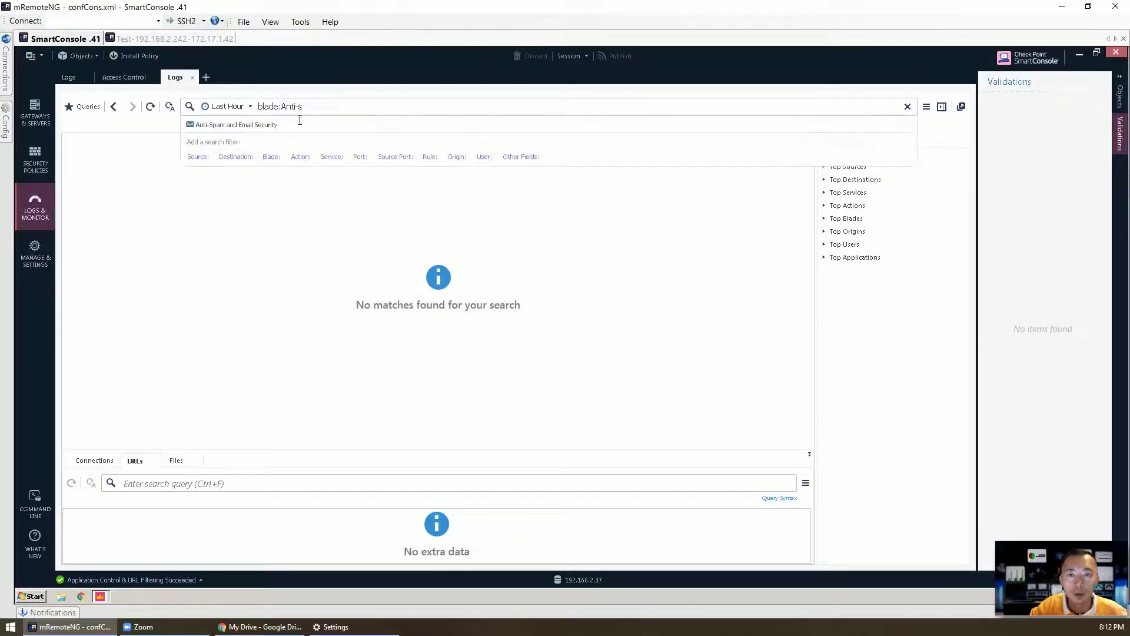
pyautogui.click(299, 121)
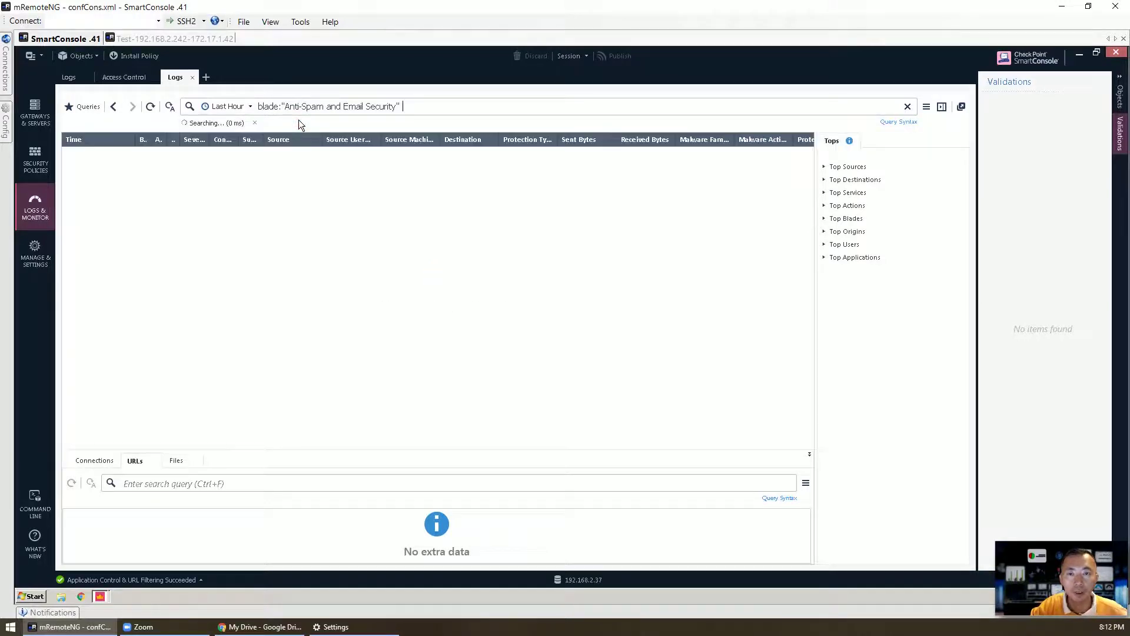
# - Change the log query to blade:IPS, run it for the last hour and examine the logged attacks
pyautogui.click(316, 106)
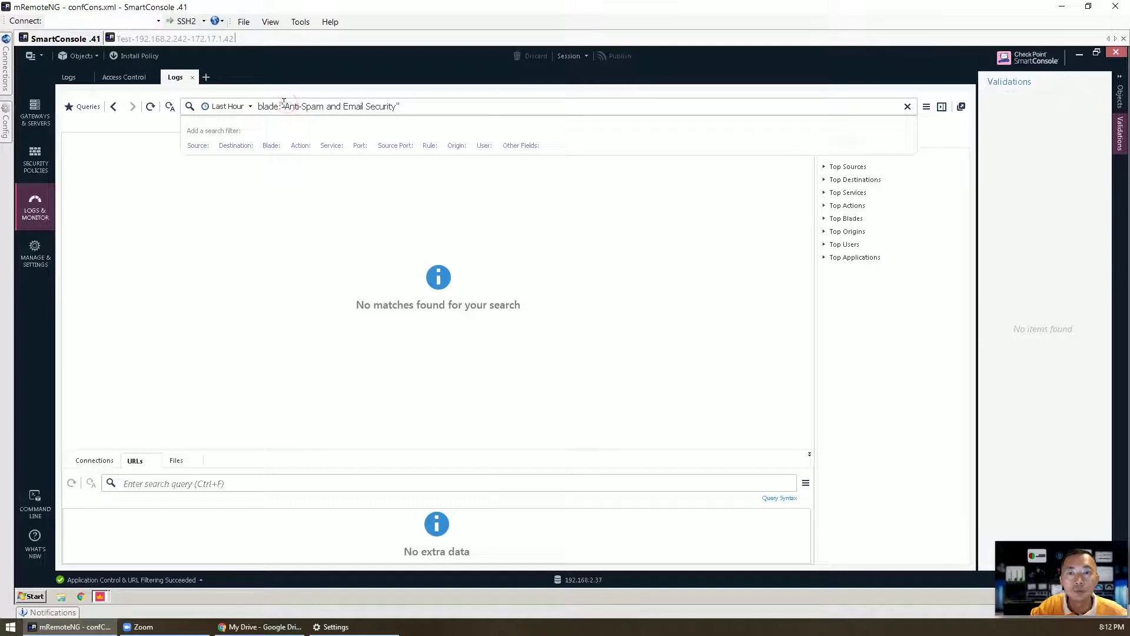
pyautogui.moveTo(282, 106); pyautogui.dragTo(792, 117)
pyautogui.press('BackSpace')
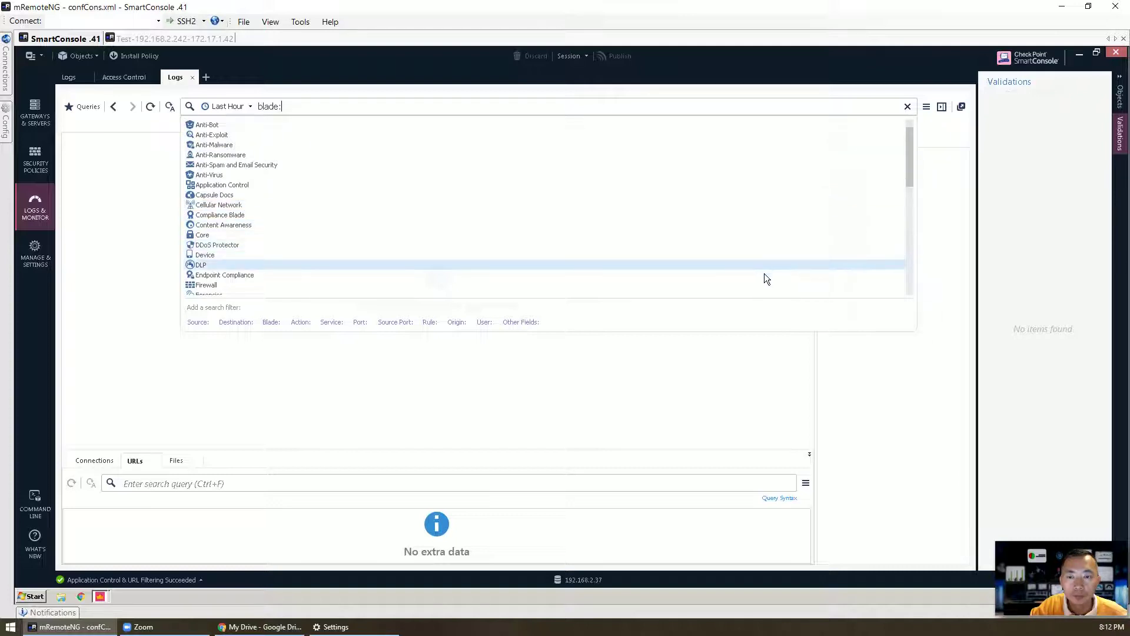
pyautogui.scroll(-3, 765, 280)
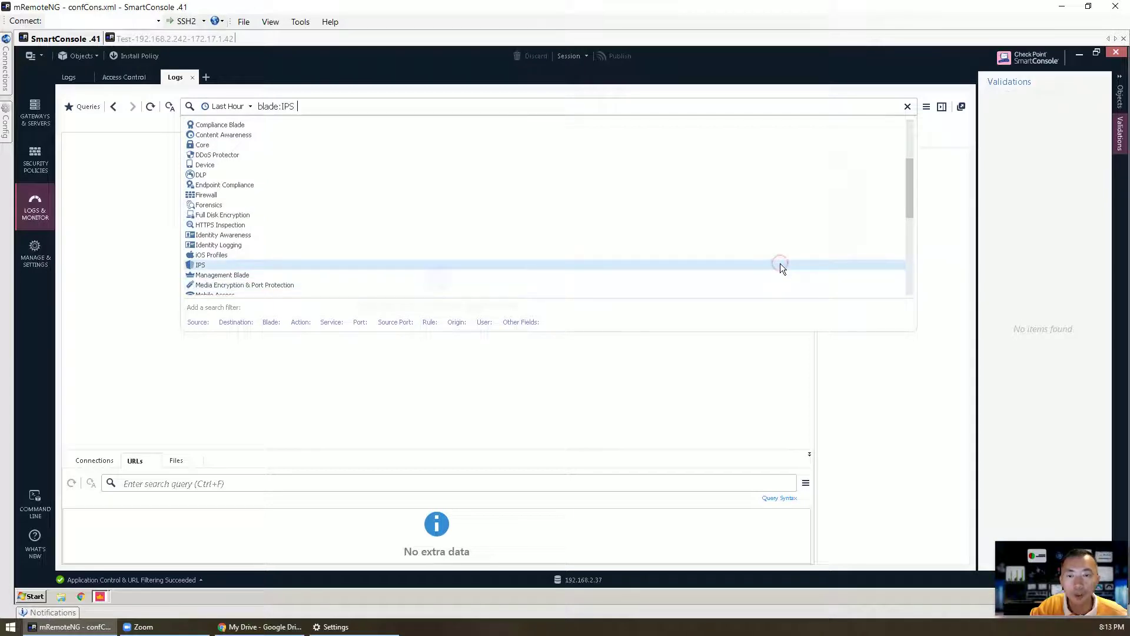
pyautogui.click(781, 264)
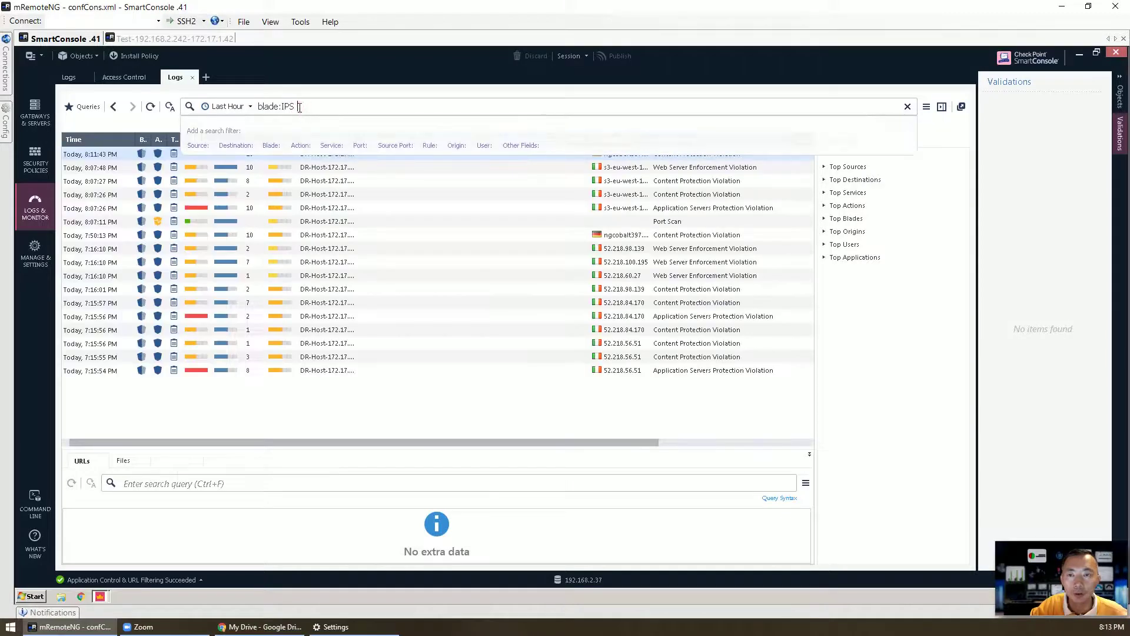
pyautogui.click(429, 380)
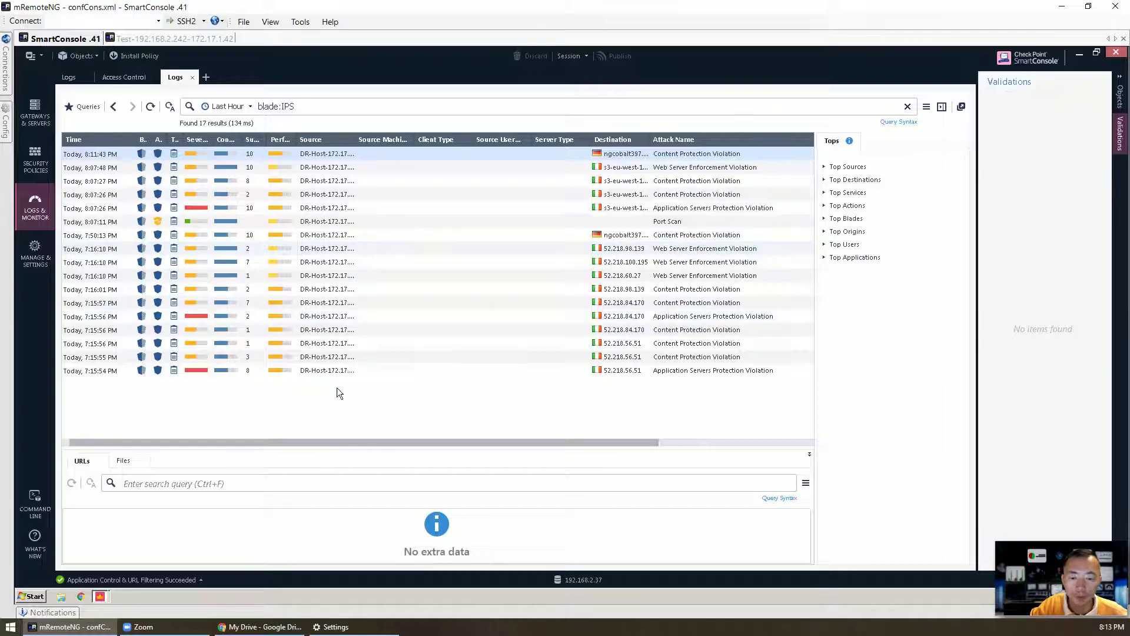
pyautogui.click(259, 627)
pyautogui.click(70, 626)
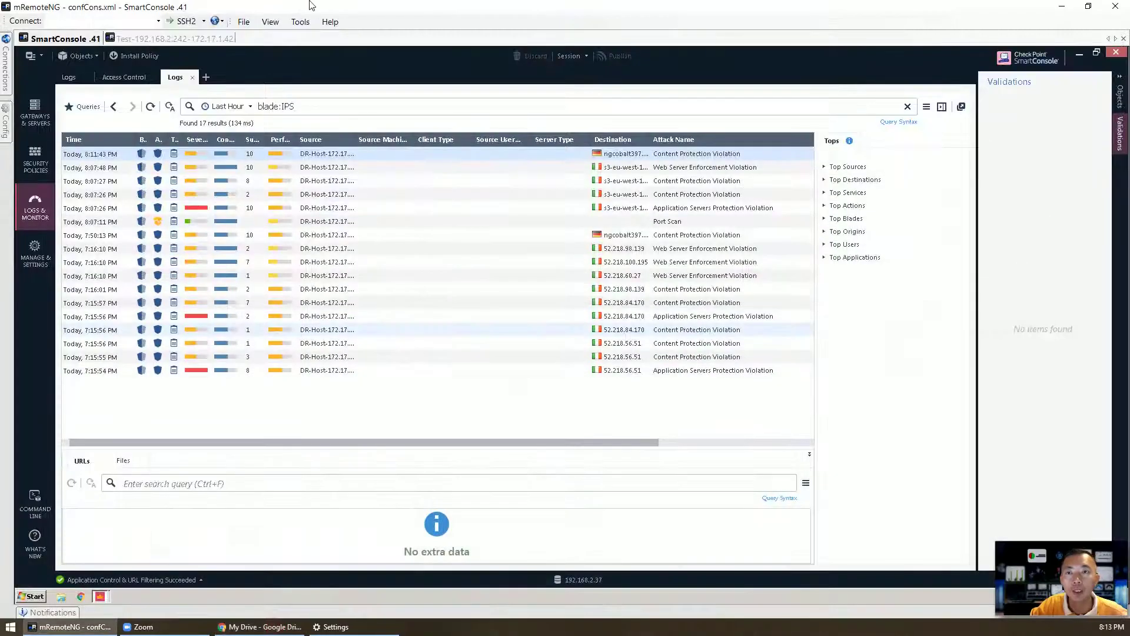
# - Switch to the test host's CheckMe results, view the Command & Control Communication description and close it
pyautogui.click(208, 41)
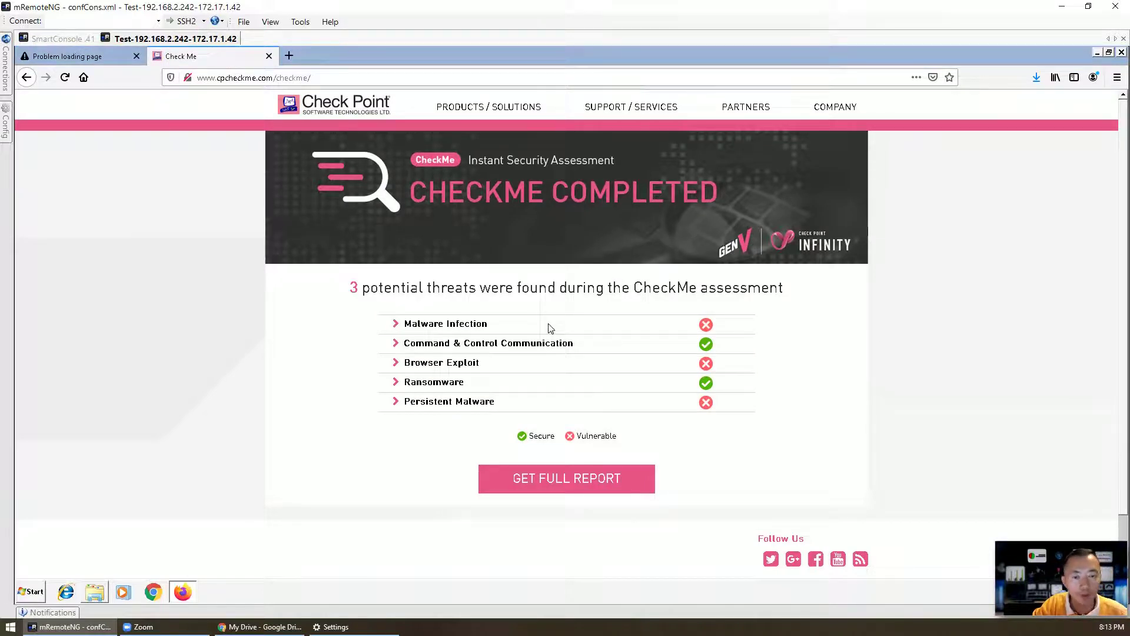
pyautogui.click(546, 347)
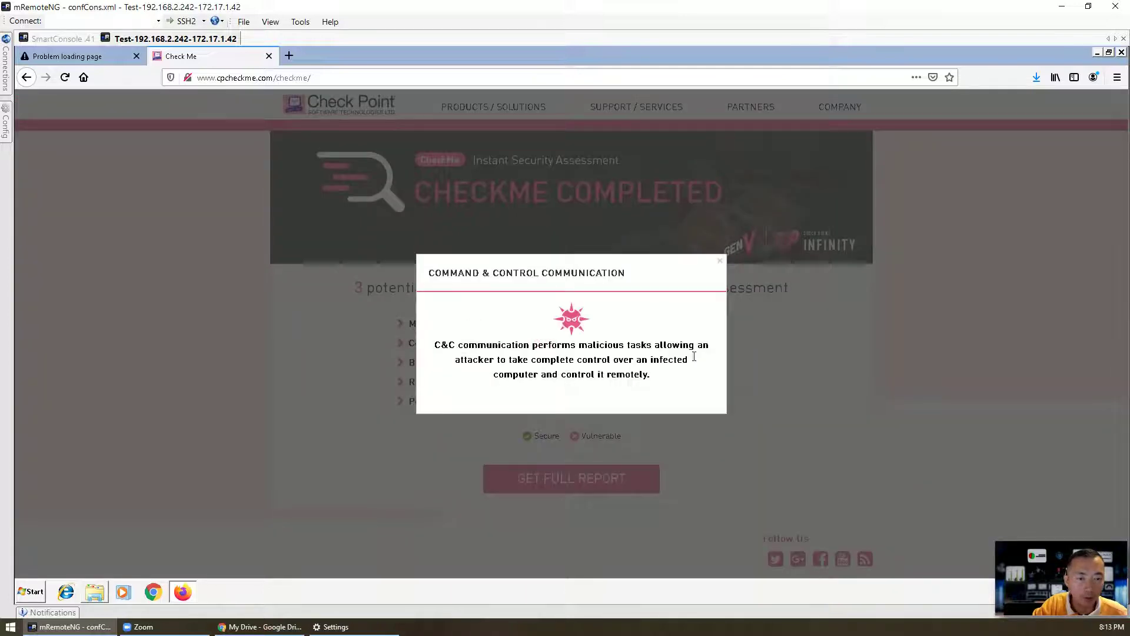
pyautogui.click(732, 355)
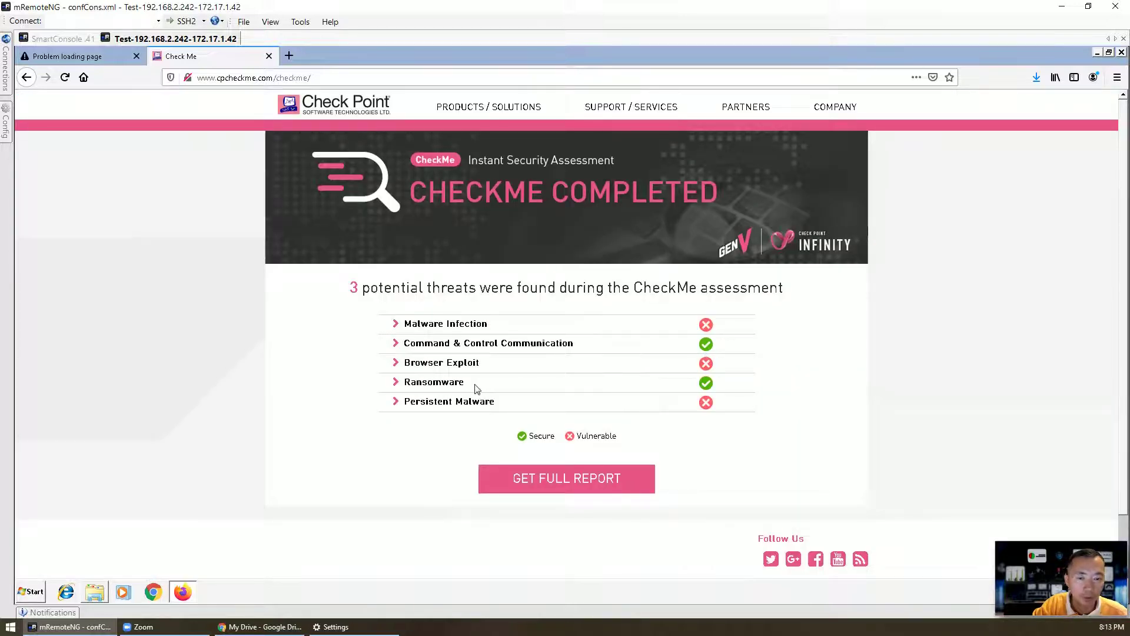